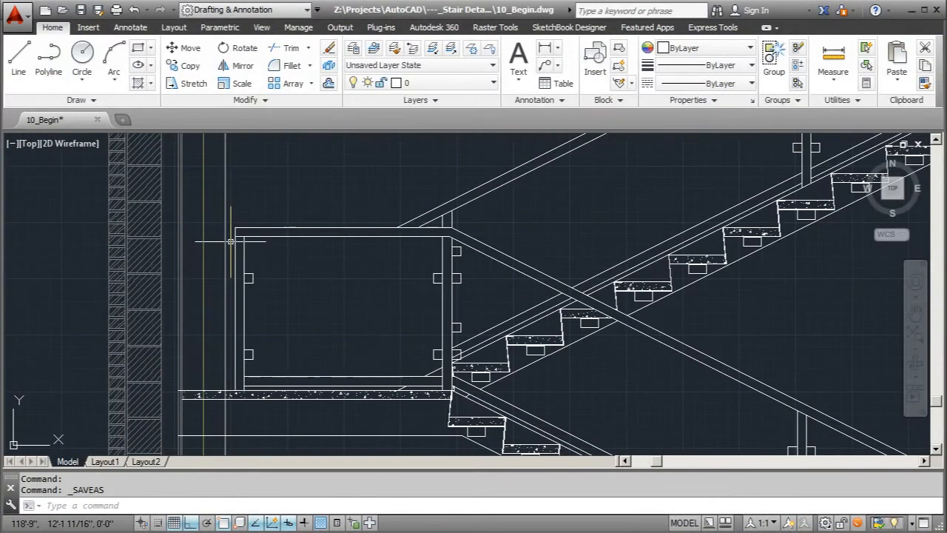
Trim the landing slab's upper and lower edge lines back to the column face nearest the landing railing.
{"action": "scroll", "coordinate": [231, 241], "scroll_direction": "up", "scroll_amount": 4}
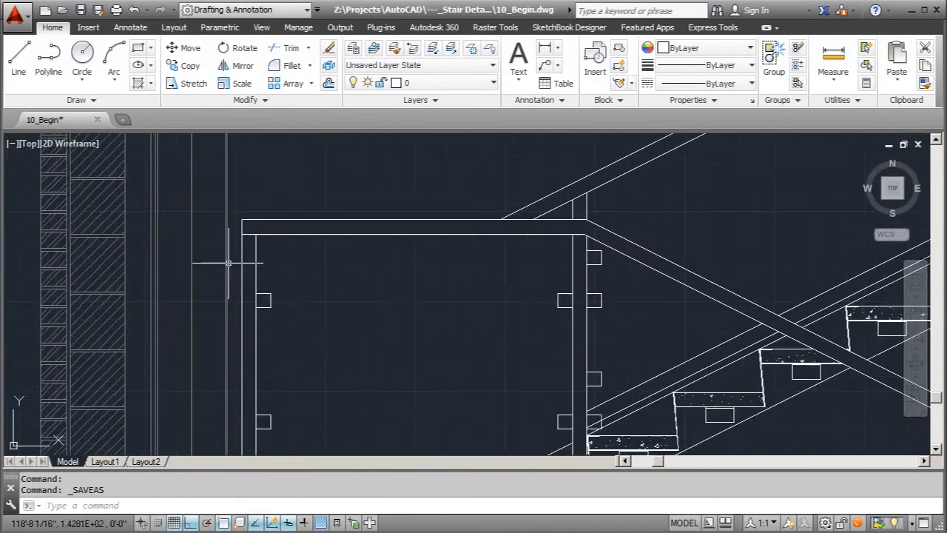
{"action": "scroll", "coordinate": [226, 201], "scroll_direction": "down", "scroll_amount": 4}
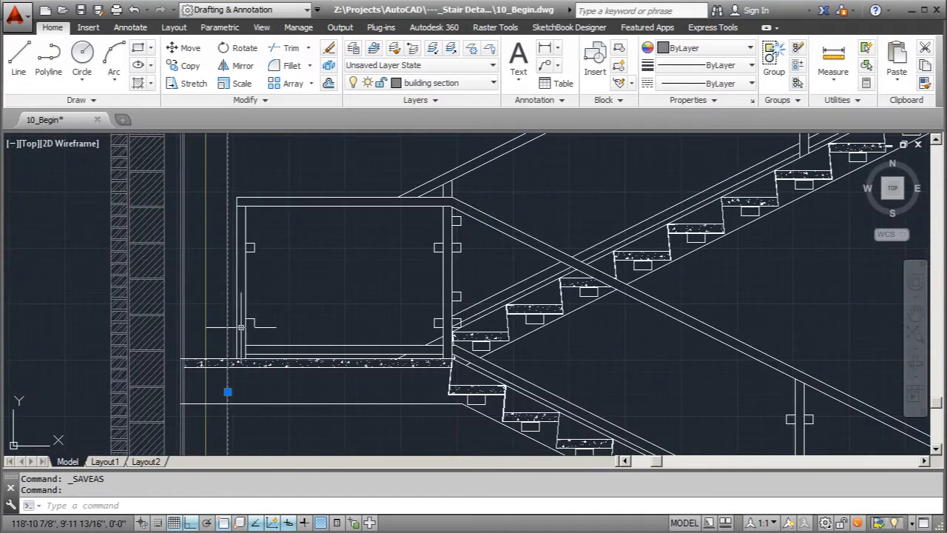
{"action": "key", "text": "Return"}
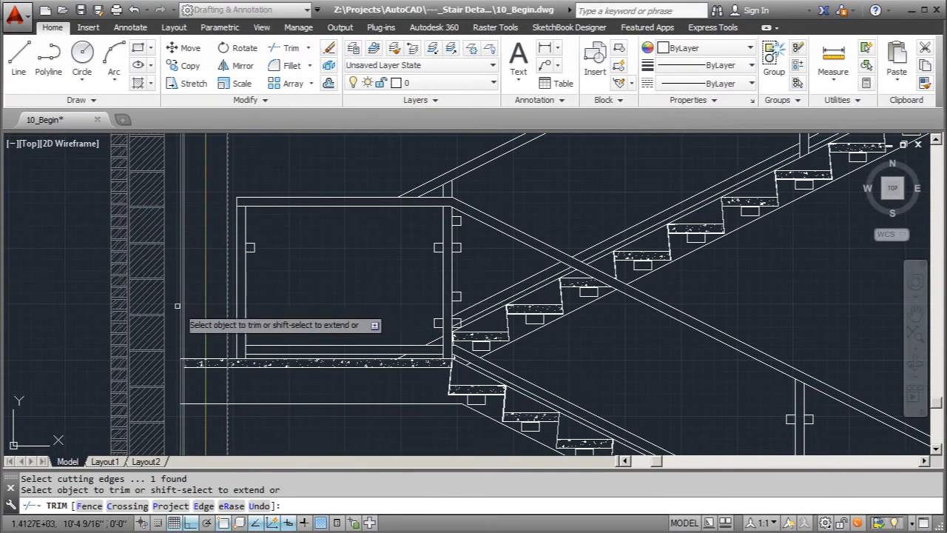
{"action": "scroll", "coordinate": [226, 373], "scroll_direction": "up", "scroll_amount": 2}
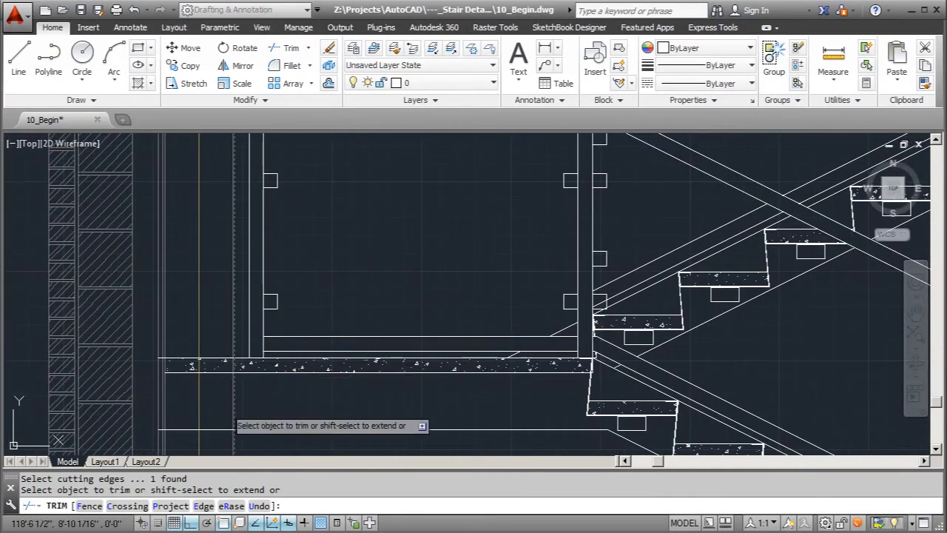
{"action": "scroll", "coordinate": [229, 361], "scroll_direction": "up", "scroll_amount": 2}
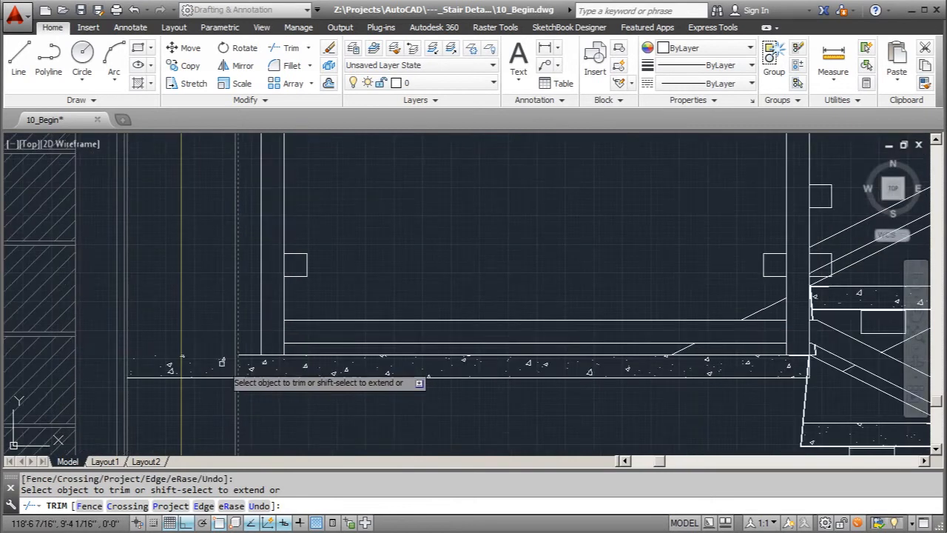
{"action": "left_click", "coordinate": [222, 358]}
{"action": "left_click", "coordinate": [221, 361]}
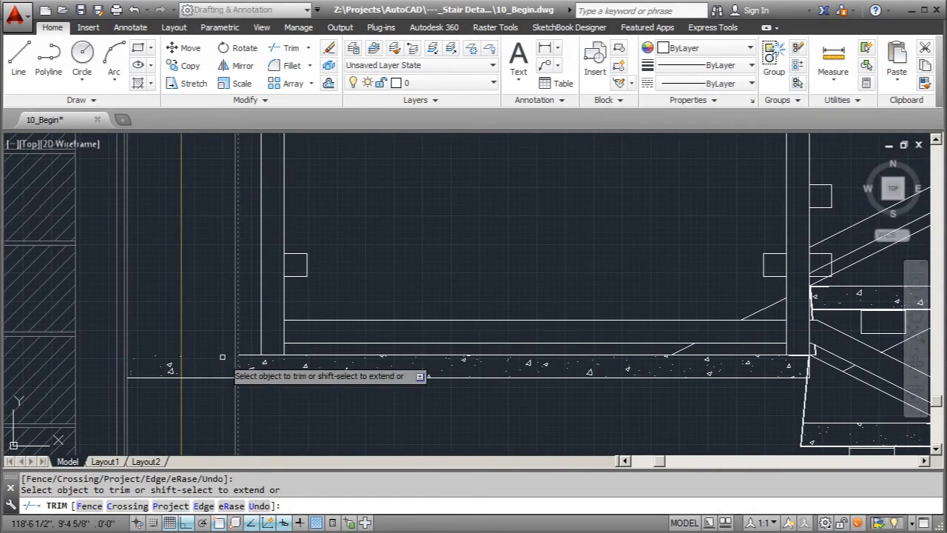
{"action": "left_click", "coordinate": [188, 374]}
{"action": "key", "text": "Escape"}
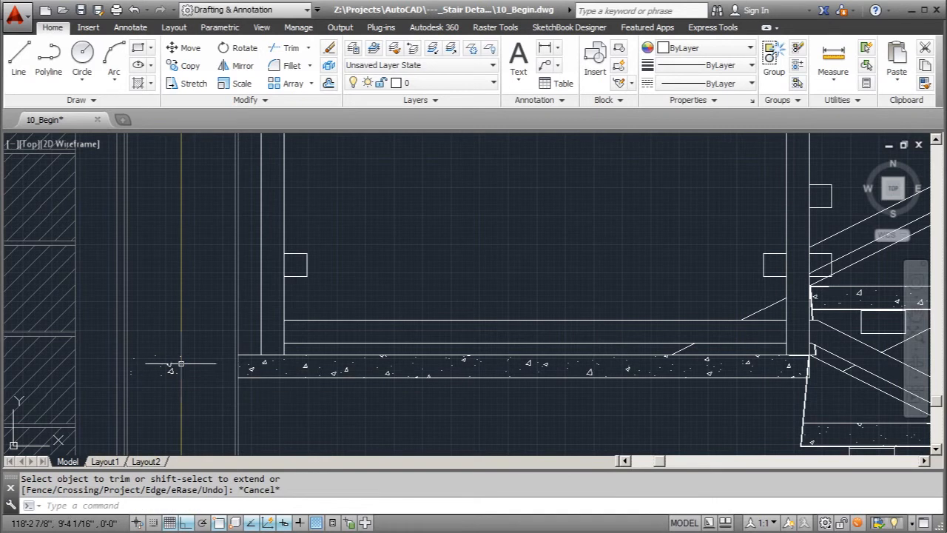
Explode the landing slab's concrete hatch and erase the leftover hatch pieces beyond the column face.
{"action": "left_click", "coordinate": [172, 356]}
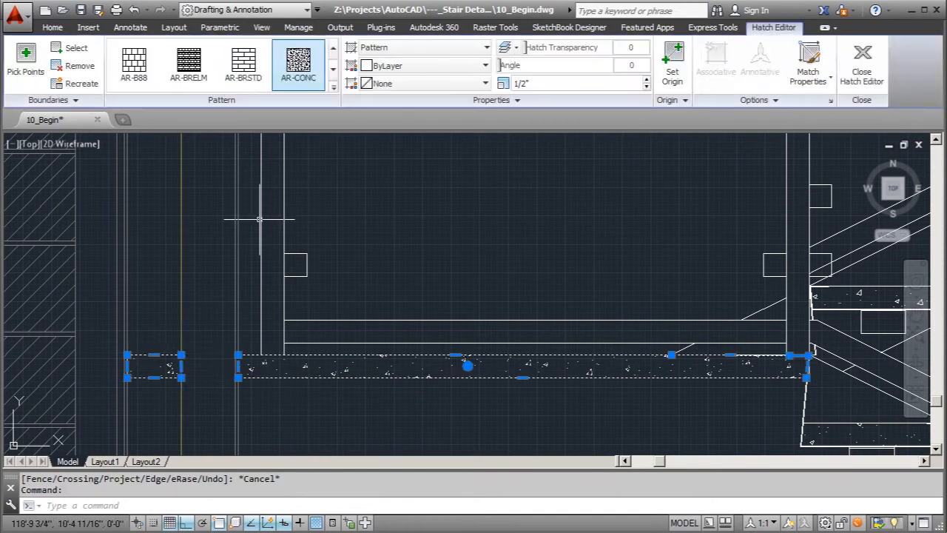
{"action": "left_click", "coordinate": [62, 30]}
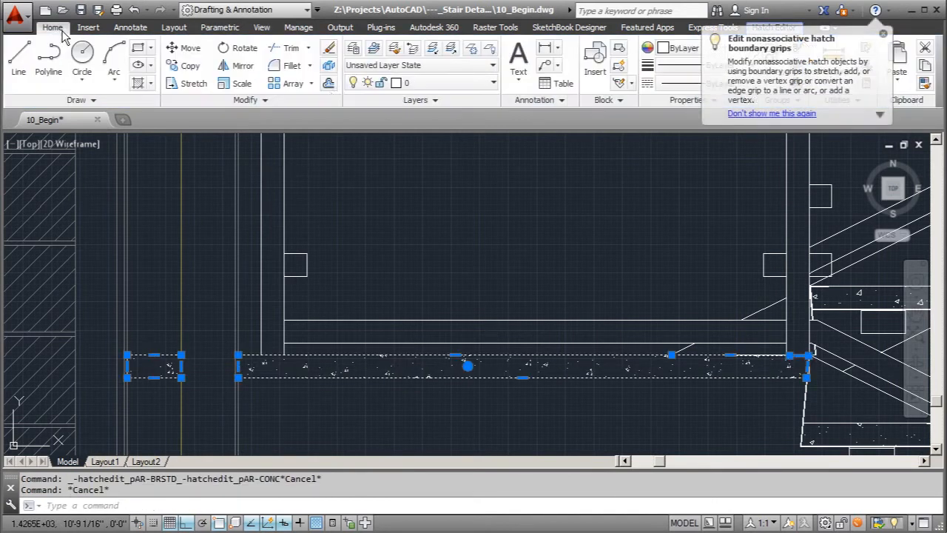
{"action": "left_click", "coordinate": [328, 65]}
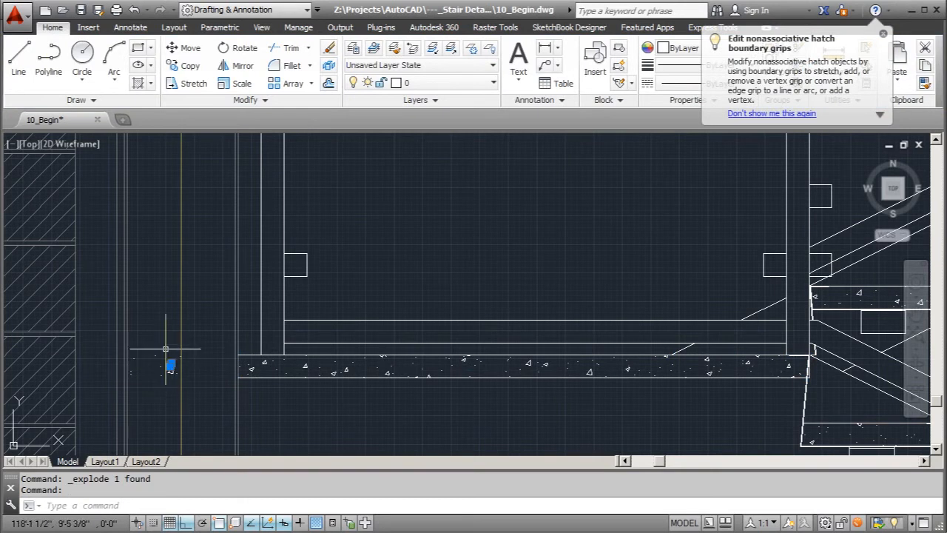
{"action": "left_click", "coordinate": [96, 345]}
{"action": "left_click", "coordinate": [243, 391]}
{"action": "right_click", "coordinate": [204, 295]}
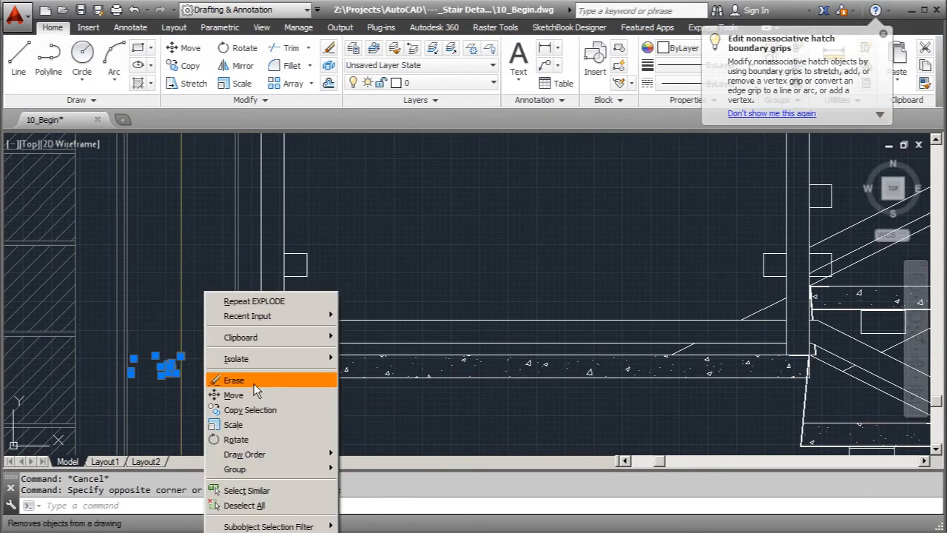
{"action": "left_click", "coordinate": [235, 381]}
Trim the horizontal line beneath the landing slab back to the same column face.
{"action": "scroll", "coordinate": [244, 362], "scroll_direction": "down", "scroll_amount": 4}
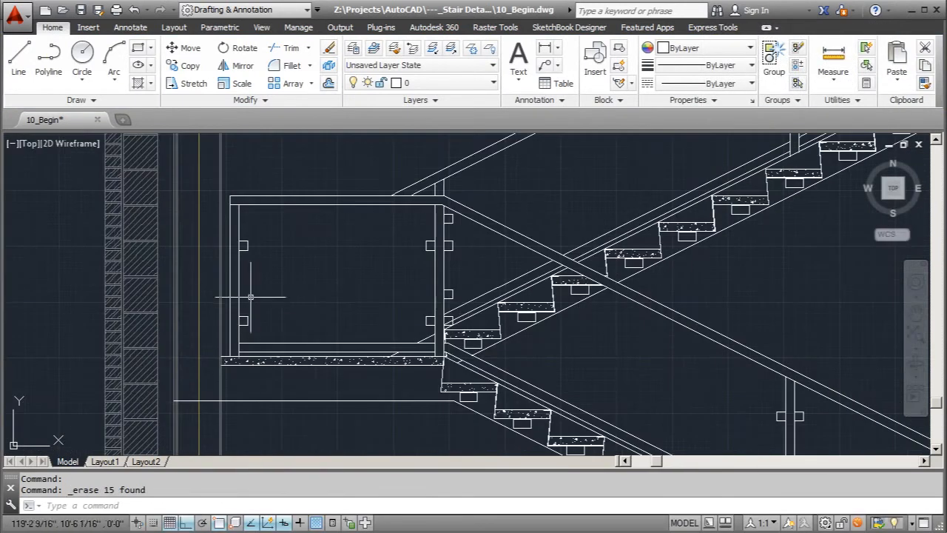
{"action": "scroll", "coordinate": [251, 296], "scroll_direction": "down", "scroll_amount": 4}
{"action": "scroll", "coordinate": [335, 341], "scroll_direction": "up", "scroll_amount": 4}
{"action": "scroll", "coordinate": [269, 328], "scroll_direction": "up", "scroll_amount": 4}
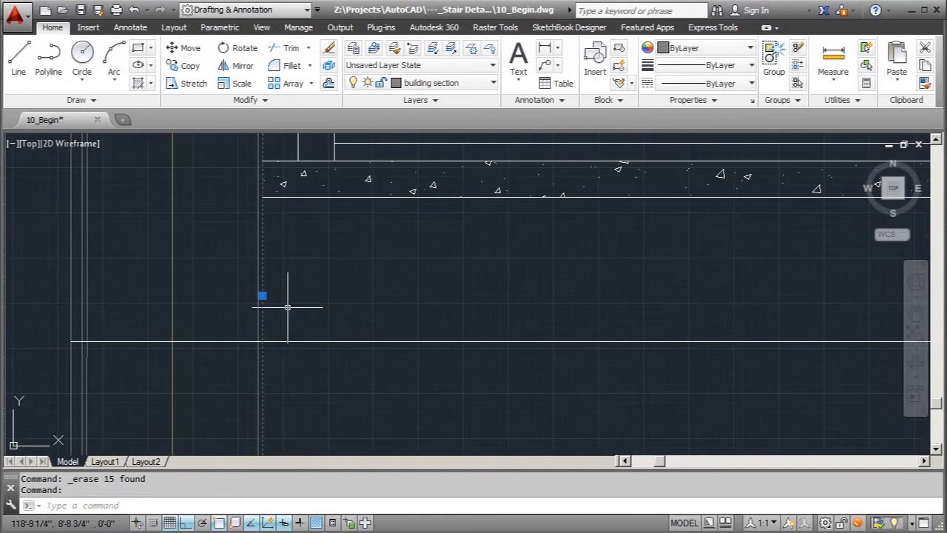
{"action": "key", "text": "Return"}
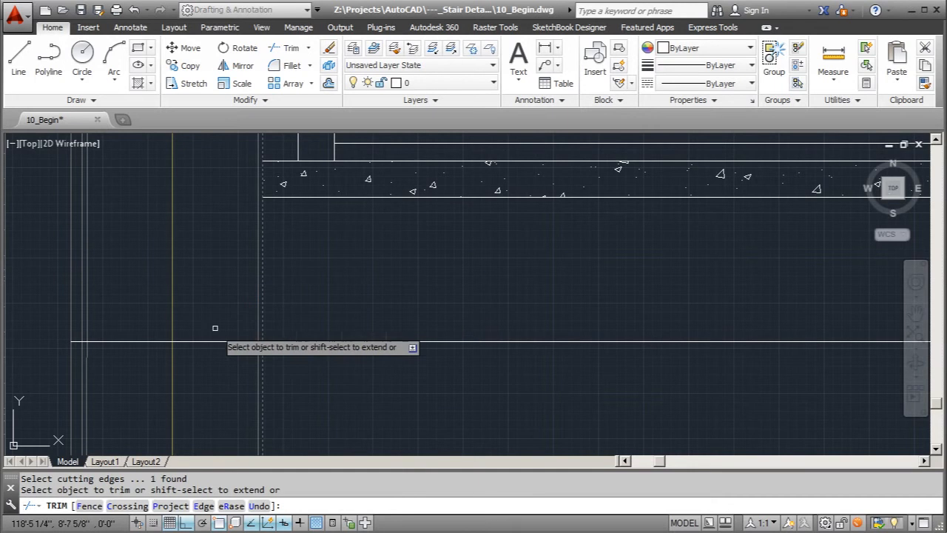
{"action": "key", "text": "Escape"}
{"action": "scroll", "coordinate": [204, 340], "scroll_direction": "down", "scroll_amount": 5}
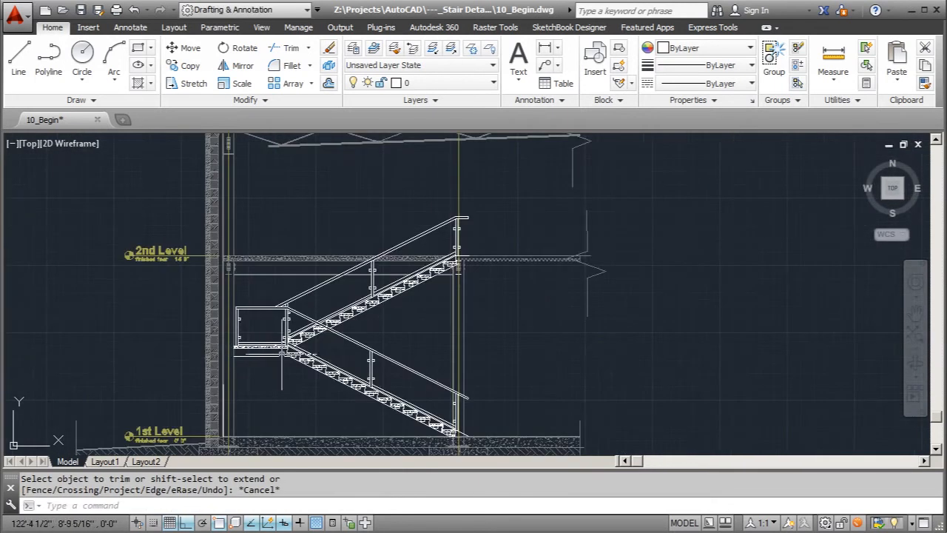
Try to fill the 2nd Level floor slab beyond the stair with AR-CONC hatch on layer 0, then undo it.
{"action": "scroll", "coordinate": [453, 263], "scroll_direction": "up", "scroll_amount": 5}
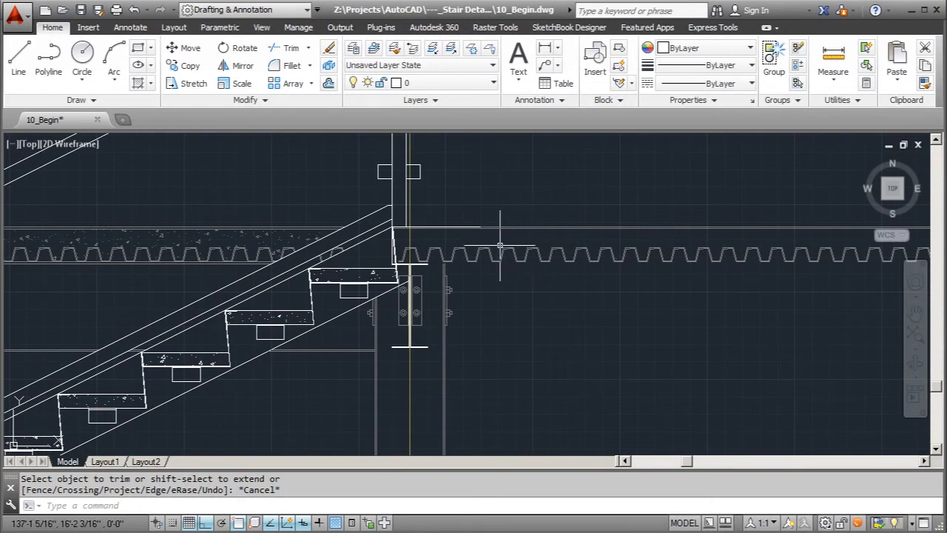
{"action": "type", "text": "hatch"}
{"action": "key", "text": "Return"}
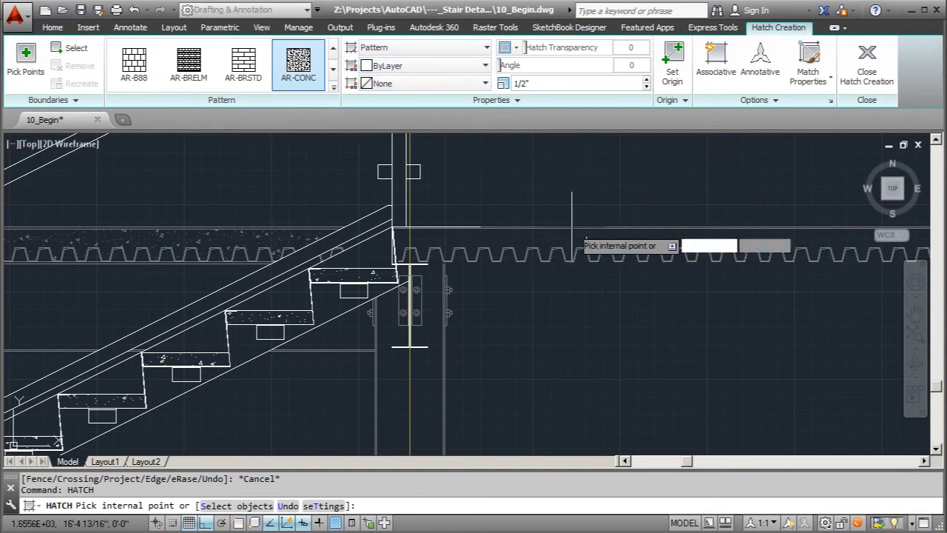
{"action": "left_click", "coordinate": [562, 246]}
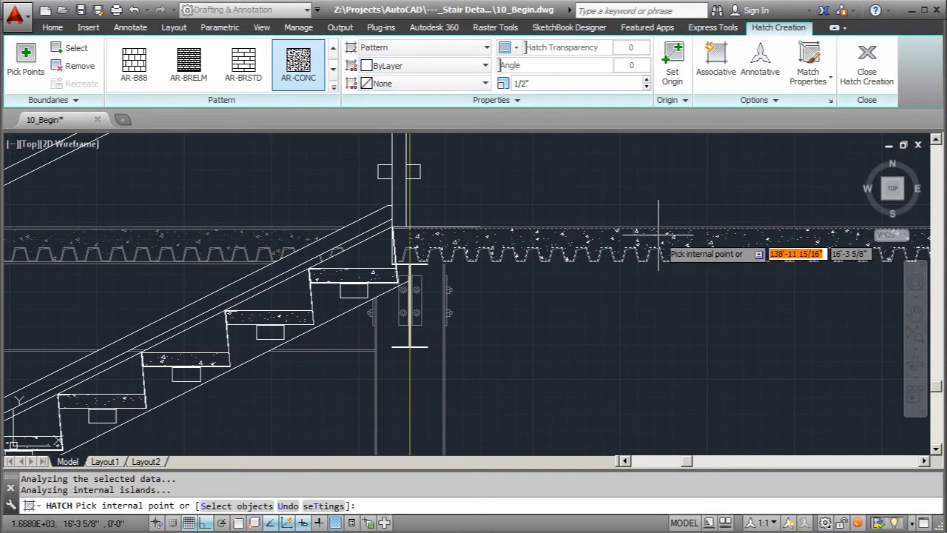
{"action": "key", "text": "Escape"}
{"action": "left_click", "coordinate": [437, 252]}
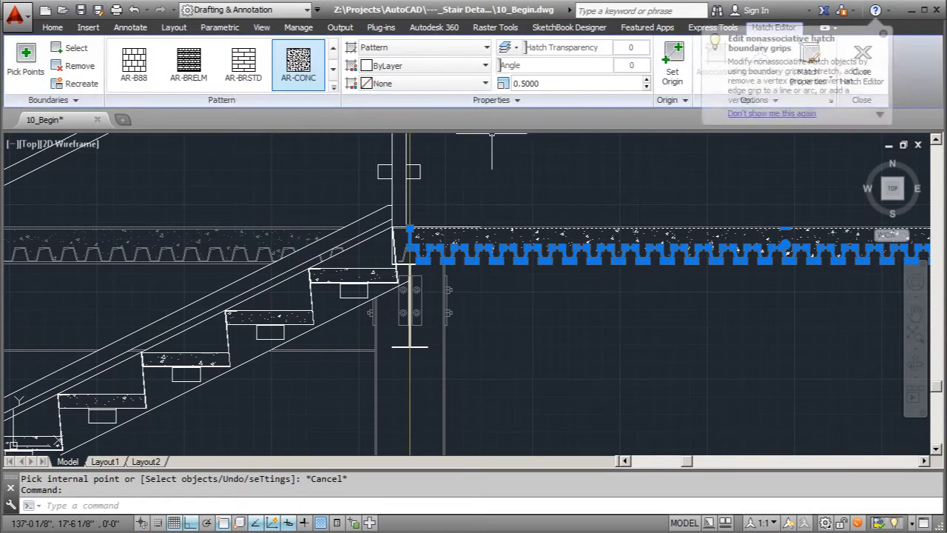
{"action": "key", "text": "Escape"}
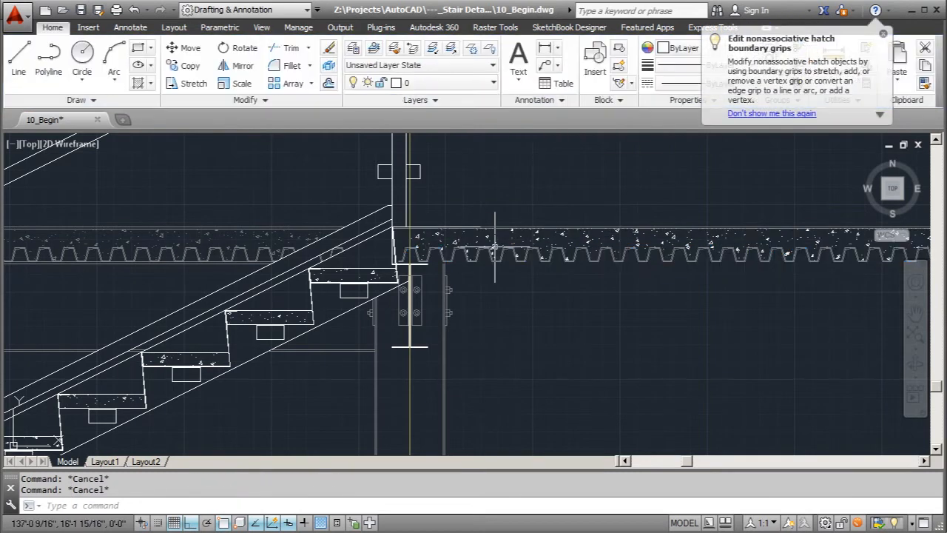
Make the building section layer current and hatch the 2nd Level floor slab beyond the stair with AR-CONC at scale 0.5.
{"action": "left_click", "coordinate": [493, 83]}
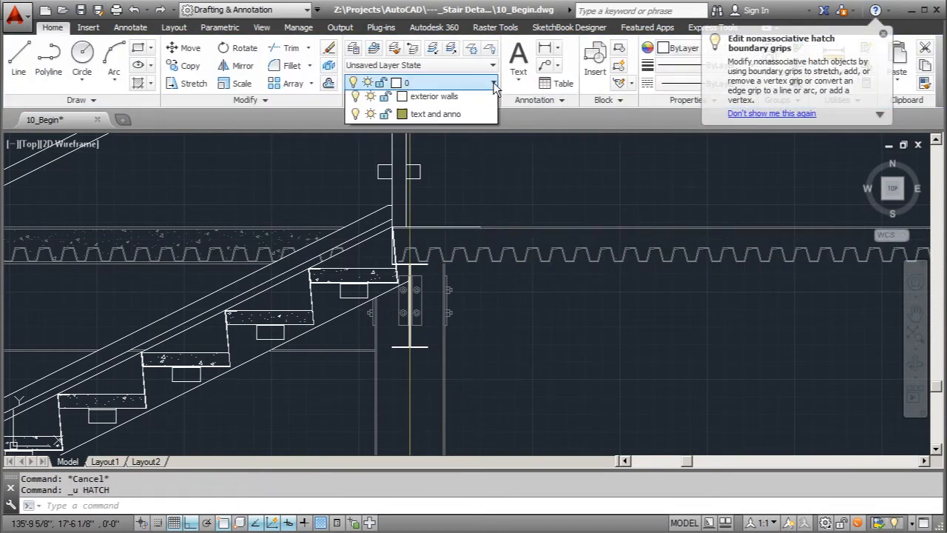
{"action": "left_click", "coordinate": [434, 119]}
{"action": "type", "text": "rec"}
{"action": "key", "text": "Return"}
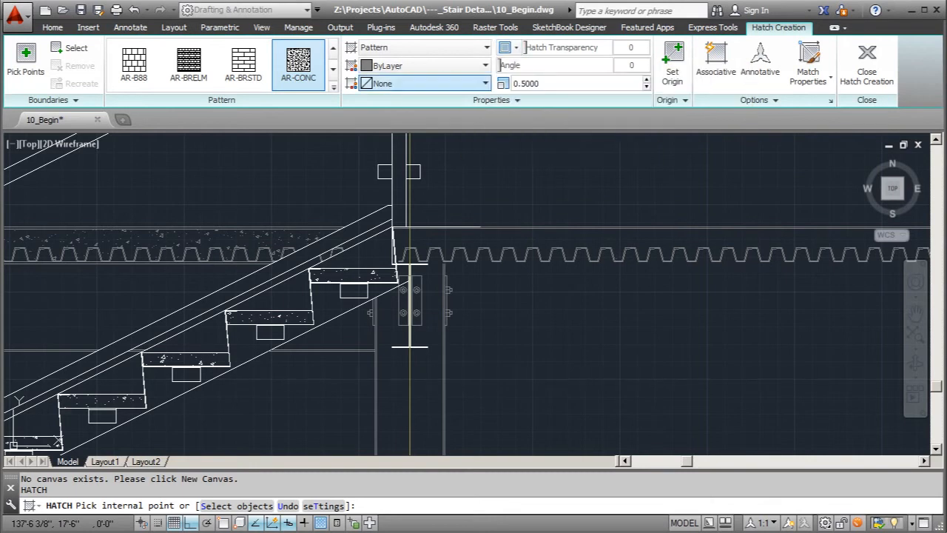
{"action": "left_click", "coordinate": [530, 240]}
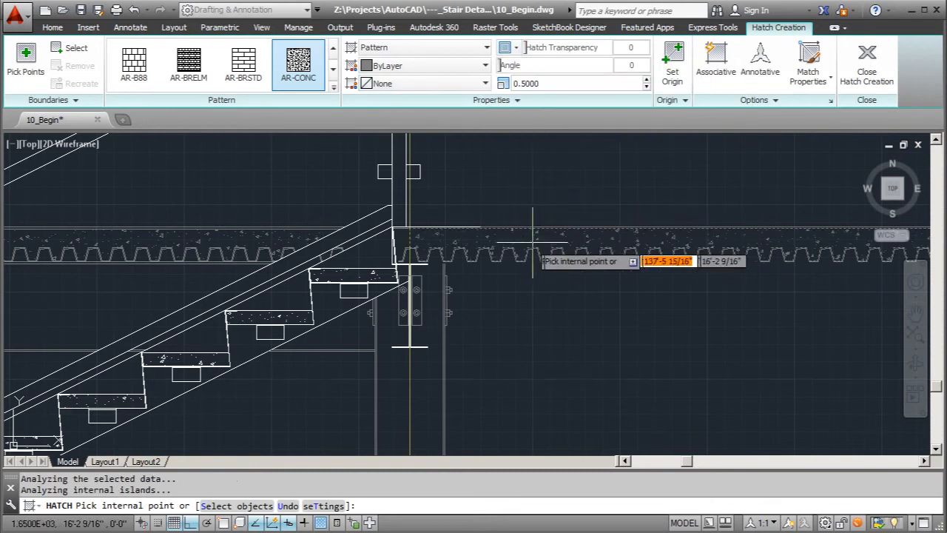
{"action": "left_click", "coordinate": [399, 241]}
{"action": "key", "text": "Escape"}
Trim the 2nd Level floor slab's top lines at the zigzag break line, using the break line as cutting edge.
{"action": "scroll", "coordinate": [496, 248], "scroll_direction": "down", "scroll_amount": 3}
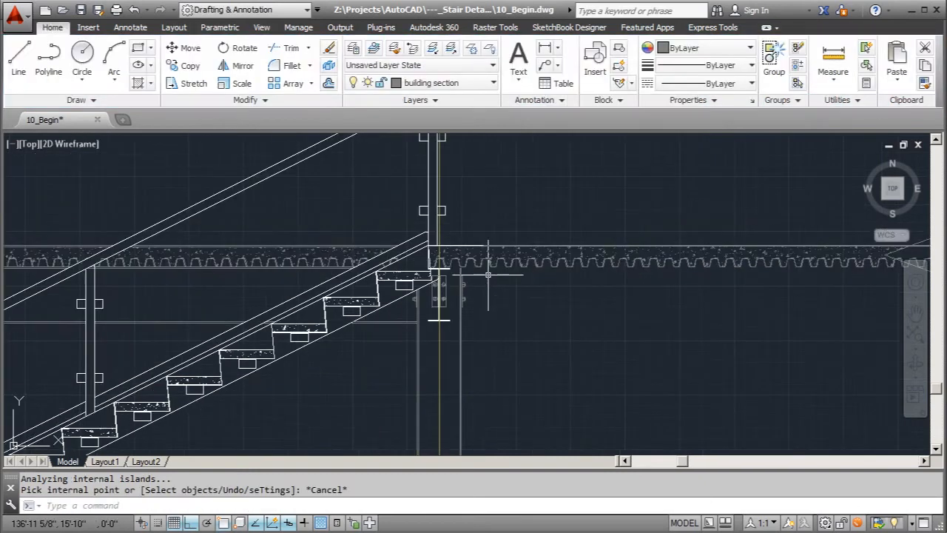
{"action": "scroll", "coordinate": [851, 264], "scroll_direction": "up", "scroll_amount": 5}
{"action": "key", "text": "Escape"}
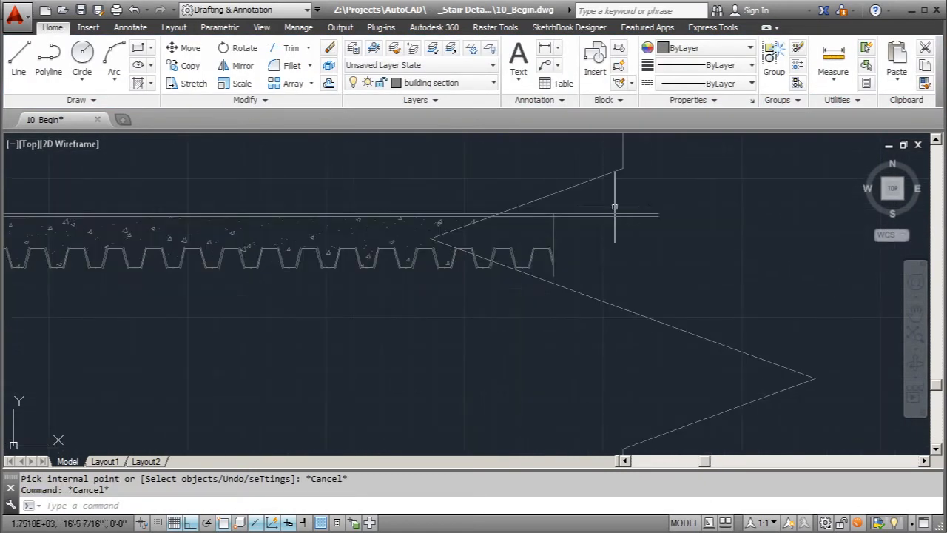
{"action": "left_click", "coordinate": [567, 184]}
{"action": "left_click", "coordinate": [594, 183]}
{"action": "left_click", "coordinate": [592, 181]}
{"action": "type", "text": "tr"}
{"action": "key", "text": "Return"}
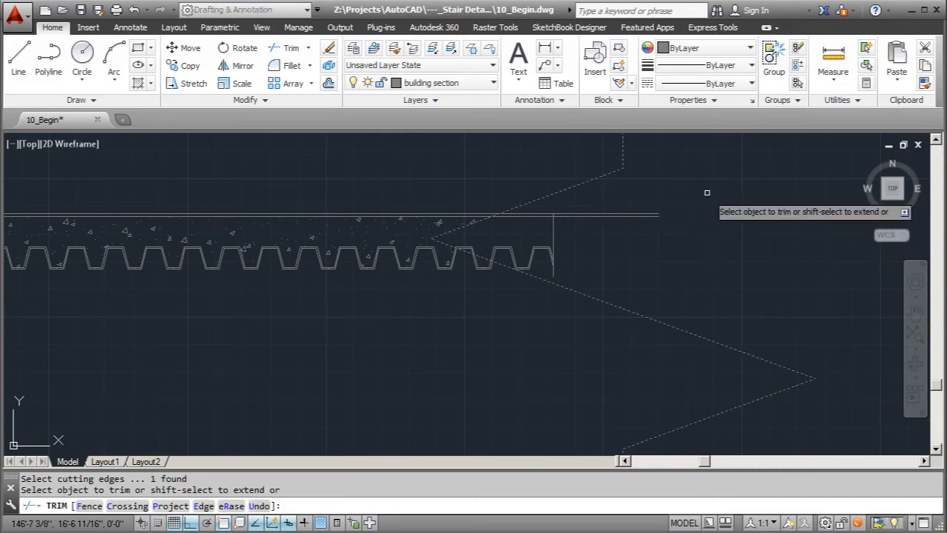
{"action": "left_click", "coordinate": [533, 218]}
{"action": "left_click", "coordinate": [534, 217]}
{"action": "left_click", "coordinate": [539, 214]}
Trim the metal deck profile of the 2nd Level floor where it crosses the break line.
{"action": "left_click", "coordinate": [495, 256]}
{"action": "left_click", "coordinate": [492, 252]}
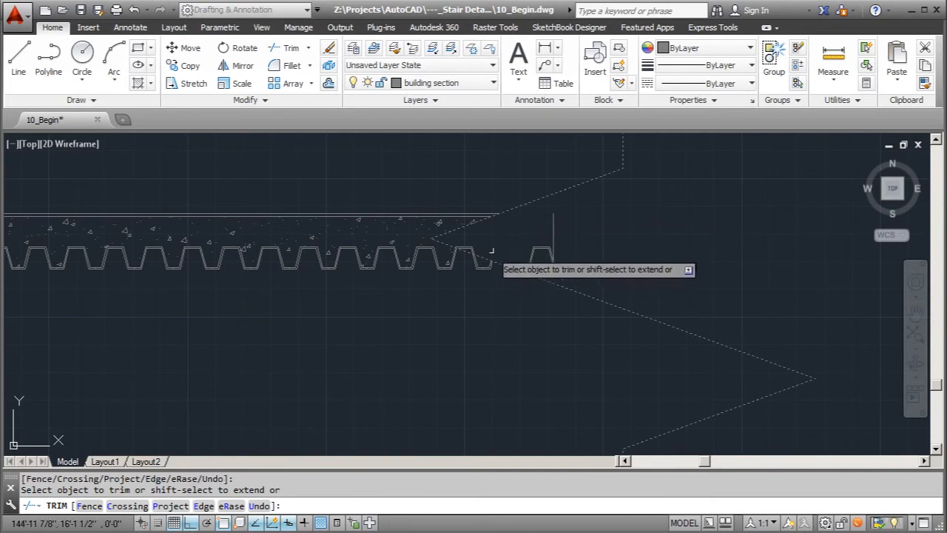
{"action": "scroll", "coordinate": [472, 249], "scroll_direction": "up", "scroll_amount": 5}
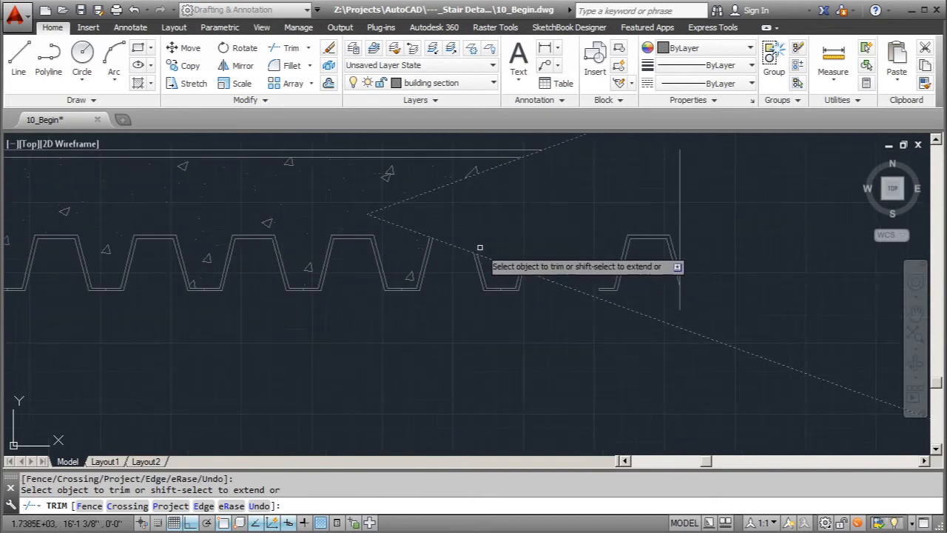
{"action": "key", "text": "Escape"}
Erase the leftover deck piece and the vertical end line beyond the break line.
{"action": "left_click", "coordinate": [573, 195]}
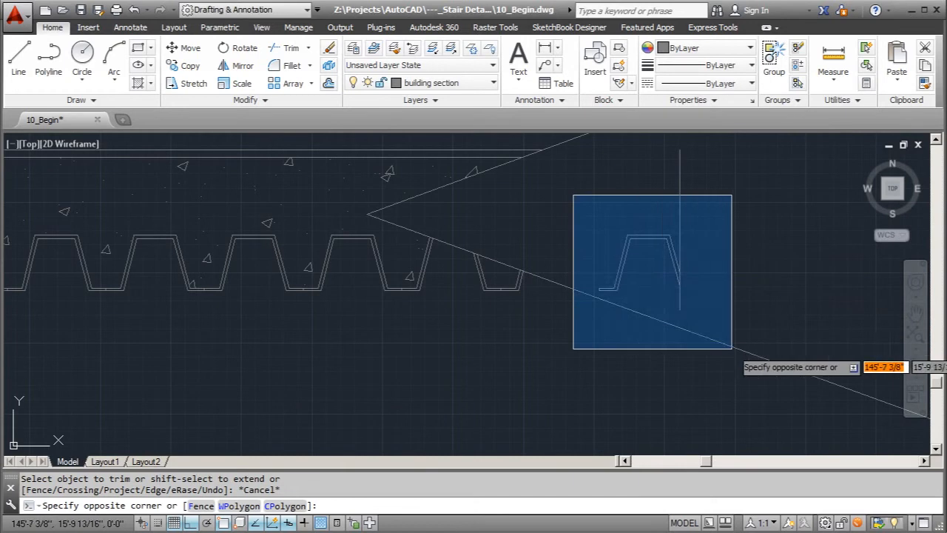
{"action": "left_click", "coordinate": [749, 348]}
{"action": "right_click", "coordinate": [703, 194]}
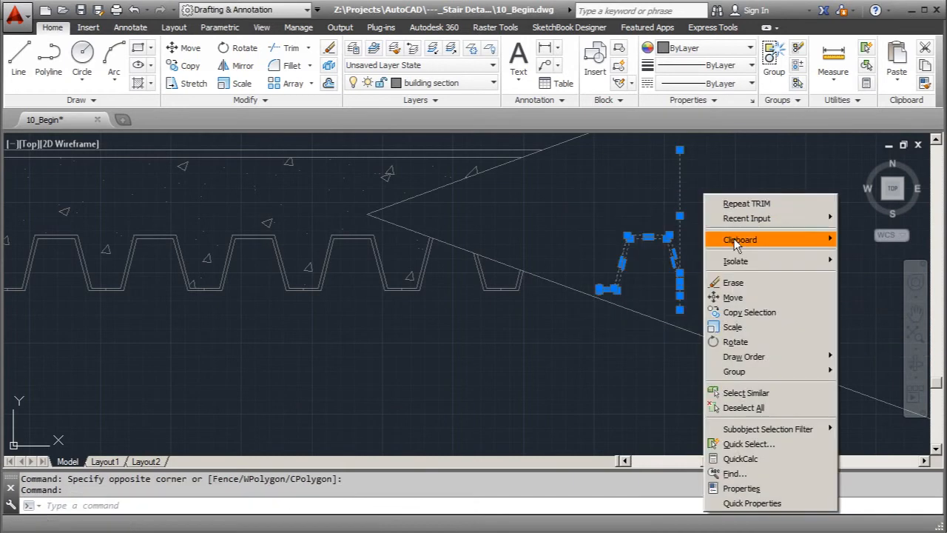
{"action": "left_click", "coordinate": [714, 283]}
{"action": "scroll", "coordinate": [449, 308], "scroll_direction": "down", "scroll_amount": 10}
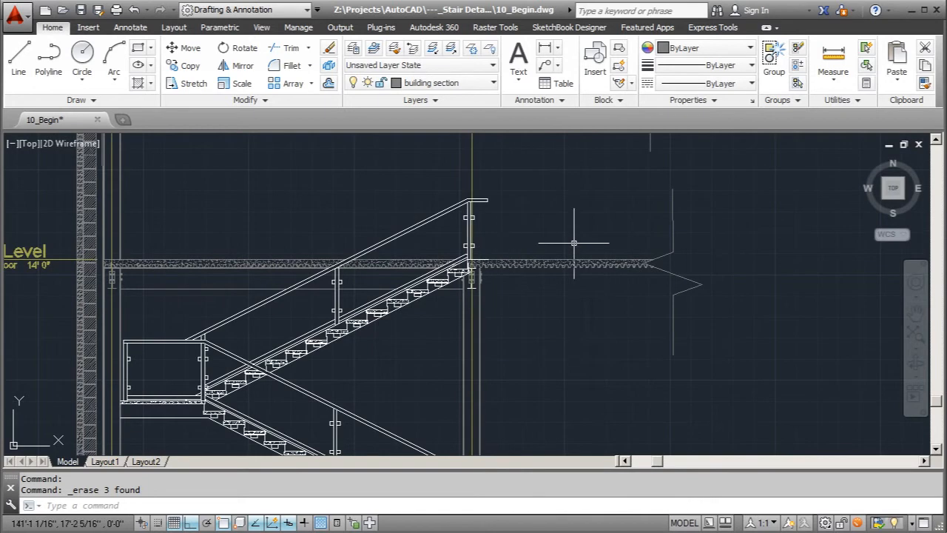
{"action": "scroll", "coordinate": [488, 171], "scroll_direction": "down", "scroll_amount": 2}
{"action": "scroll", "coordinate": [464, 378], "scroll_direction": "up", "scroll_amount": 2}
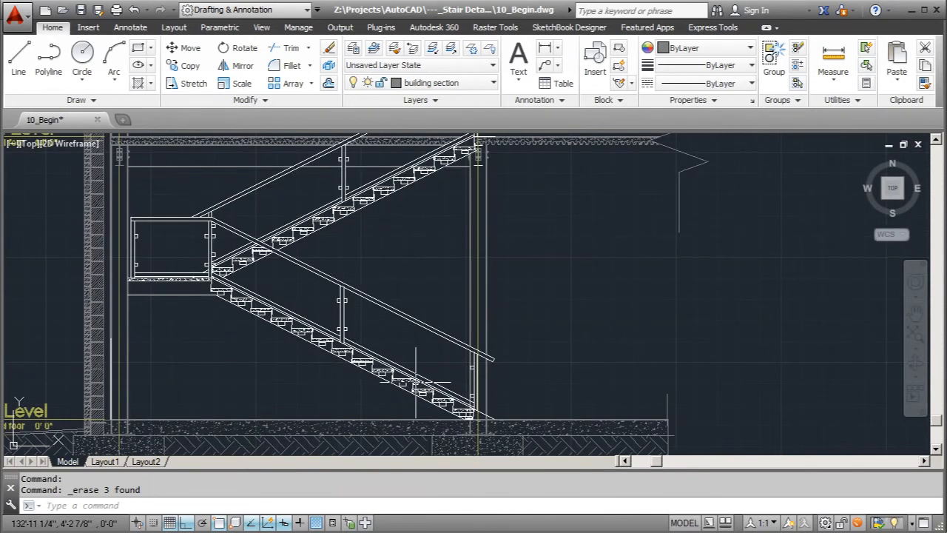
{"action": "scroll", "coordinate": [481, 381], "scroll_direction": "up", "scroll_amount": 4}
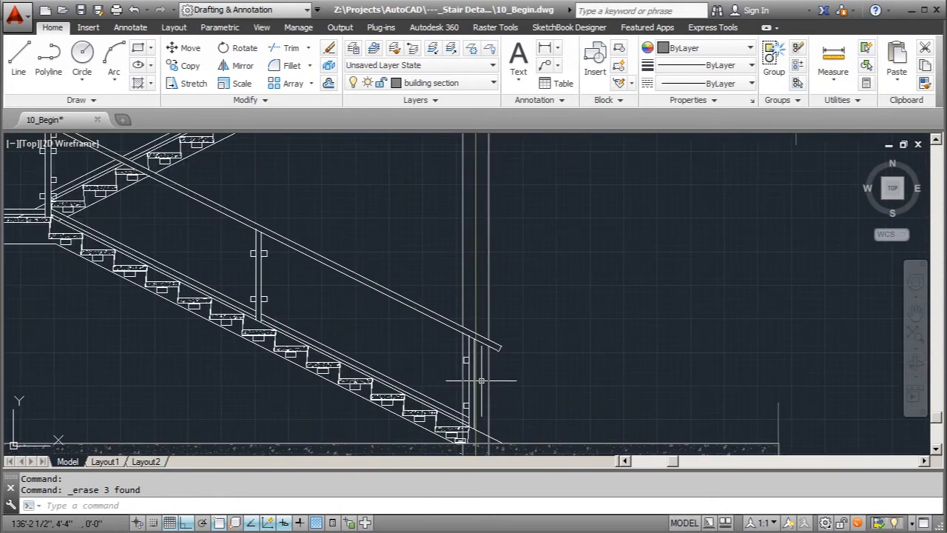
{"action": "scroll", "coordinate": [300, 320], "scroll_direction": "down", "scroll_amount": 4}
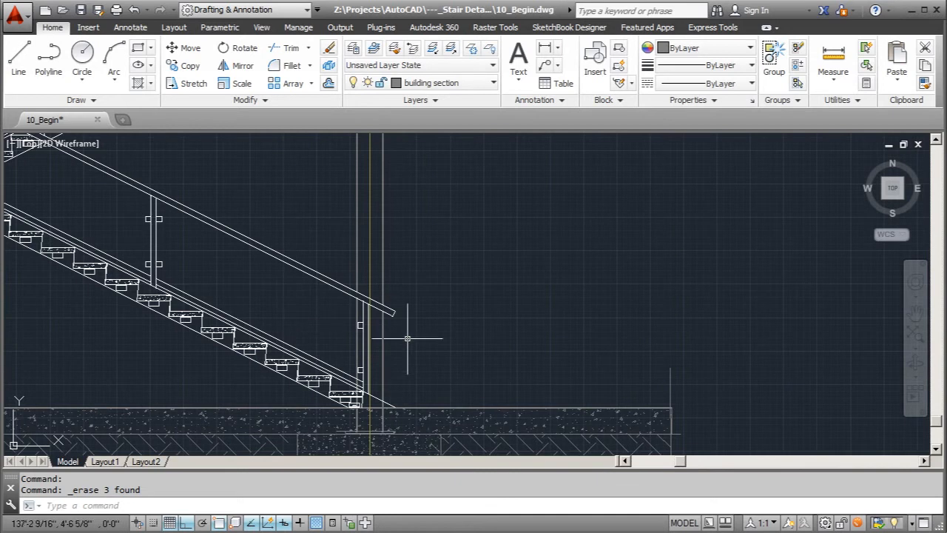
{"action": "scroll", "coordinate": [507, 340], "scroll_direction": "down", "scroll_amount": 2}
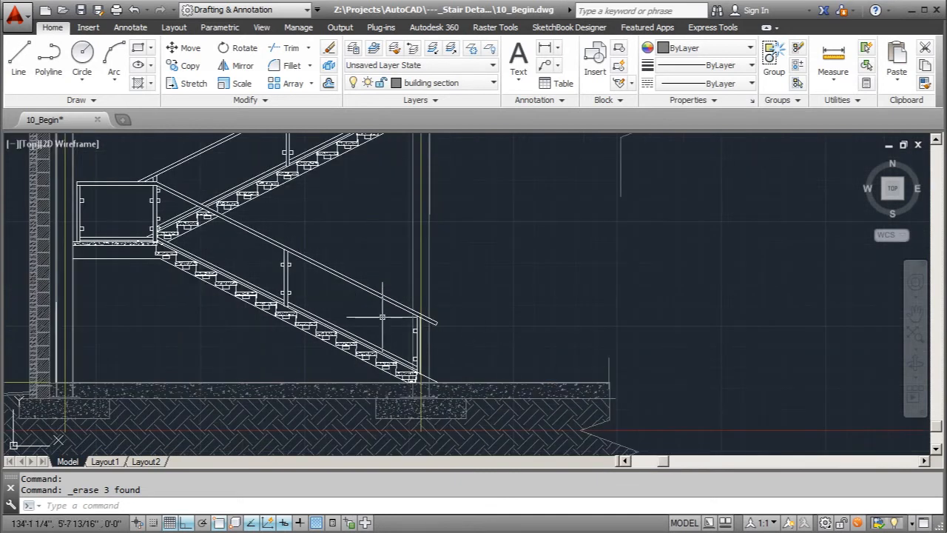
Start a polyline for the lower flight's infill panel at the middle post's top, beneath the handrail, and trace it around the upper bracket.
{"action": "scroll", "coordinate": [489, 363], "scroll_direction": "down", "scroll_amount": 2}
{"action": "scroll", "coordinate": [289, 247], "scroll_direction": "up", "scroll_amount": 2}
{"action": "scroll", "coordinate": [329, 319], "scroll_direction": "up", "scroll_amount": 2}
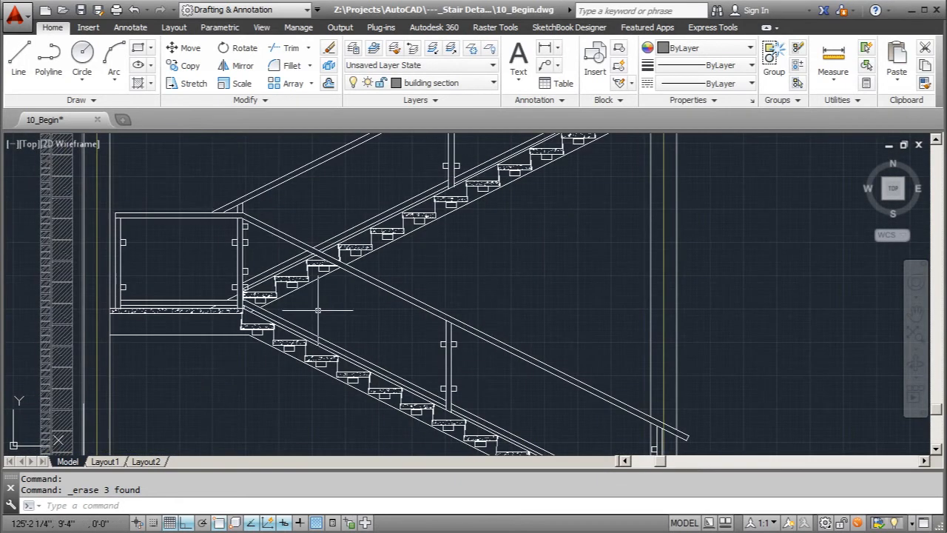
{"action": "scroll", "coordinate": [312, 293], "scroll_direction": "up", "scroll_amount": 3}
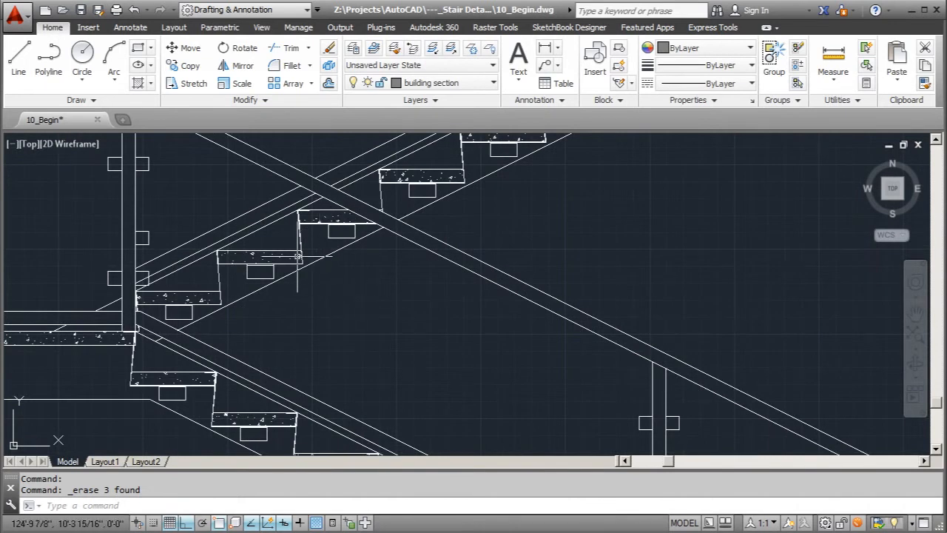
{"action": "scroll", "coordinate": [380, 303], "scroll_direction": "down", "scroll_amount": 4}
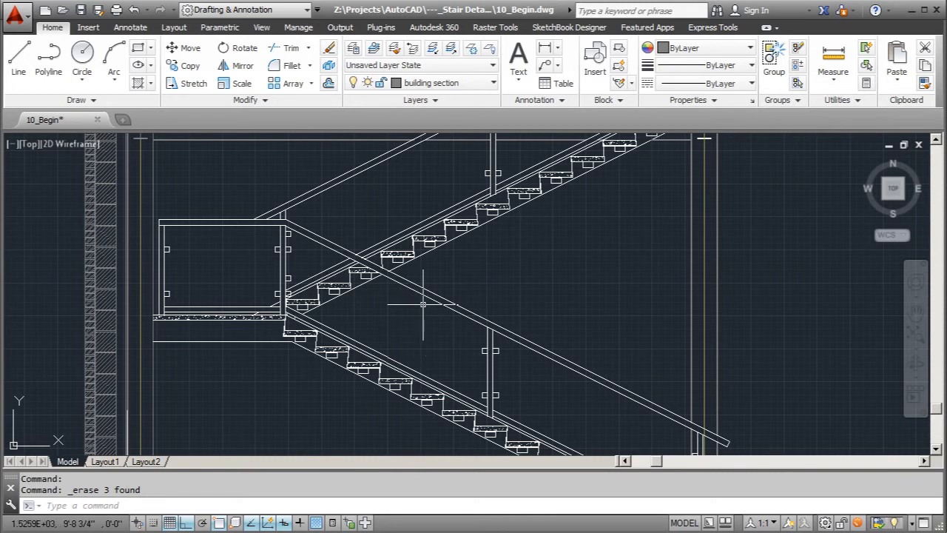
{"action": "left_click", "coordinate": [48, 59]}
{"action": "scroll", "coordinate": [289, 210], "scroll_direction": "down", "scroll_amount": 2}
{"action": "scroll", "coordinate": [538, 372], "scroll_direction": "up", "scroll_amount": 2}
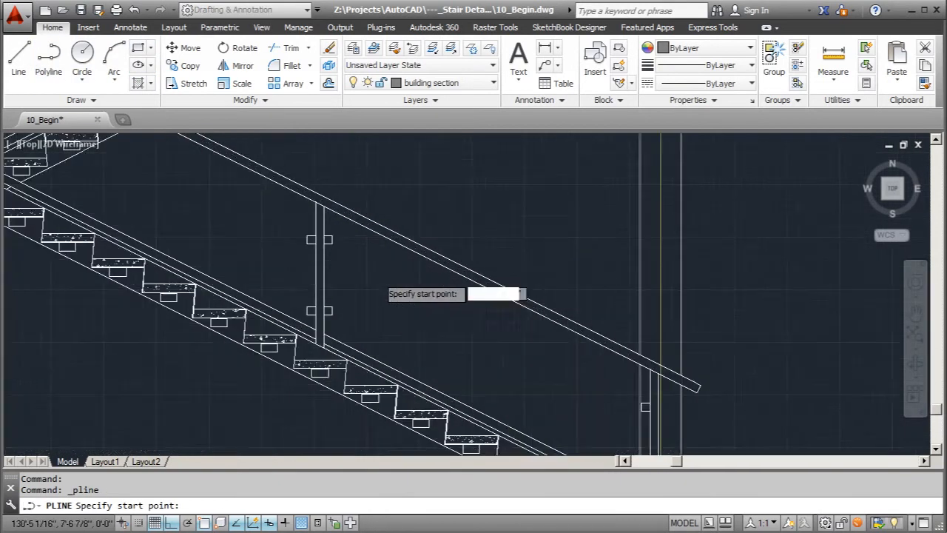
{"action": "scroll", "coordinate": [300, 274], "scroll_direction": "up", "scroll_amount": 2}
{"action": "left_click", "coordinate": [290, 162]}
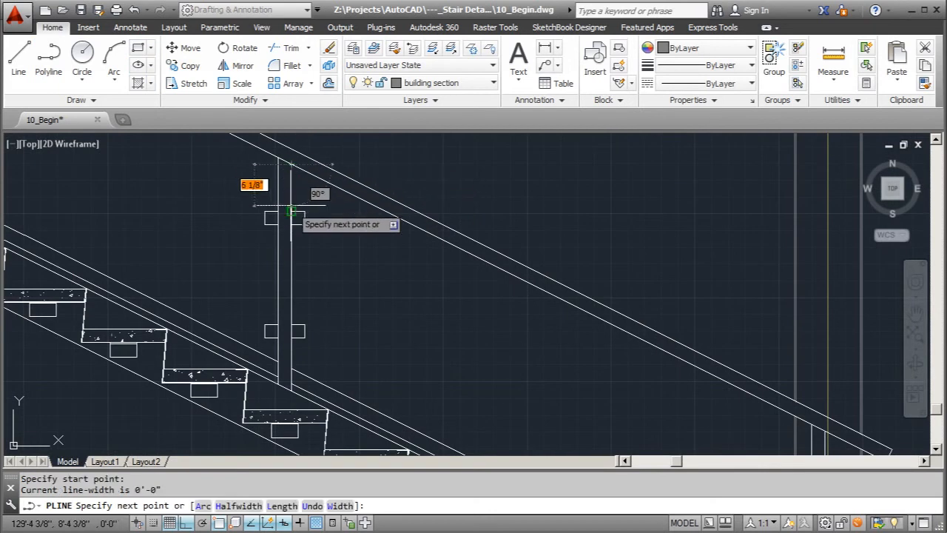
{"action": "left_click", "coordinate": [305, 213]}
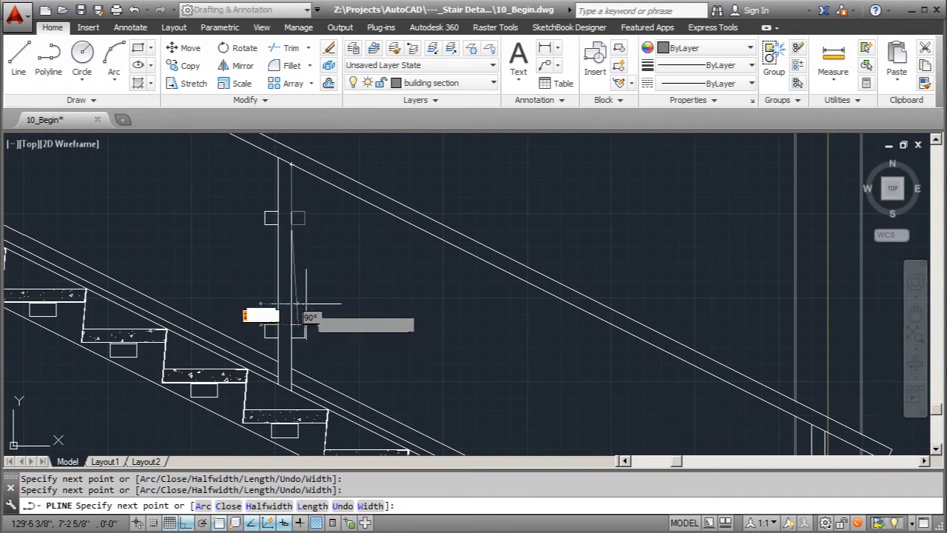
Undo the last polyline vertex and continue the panel outline down the middle post and around its lower bracket.
{"action": "key", "text": "ctrl+z"}
{"action": "left_click", "coordinate": [292, 324]}
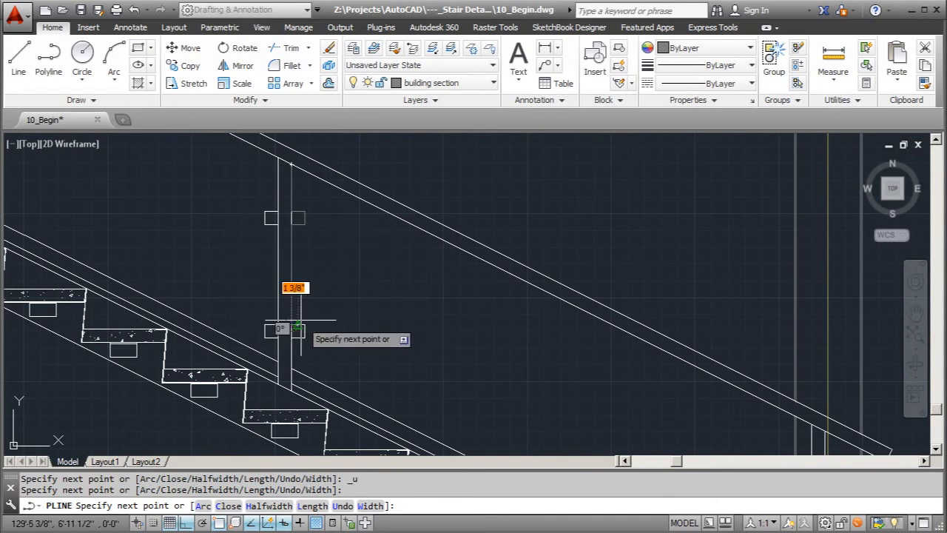
{"action": "left_click", "coordinate": [304, 325]}
{"action": "left_click", "coordinate": [304, 338]}
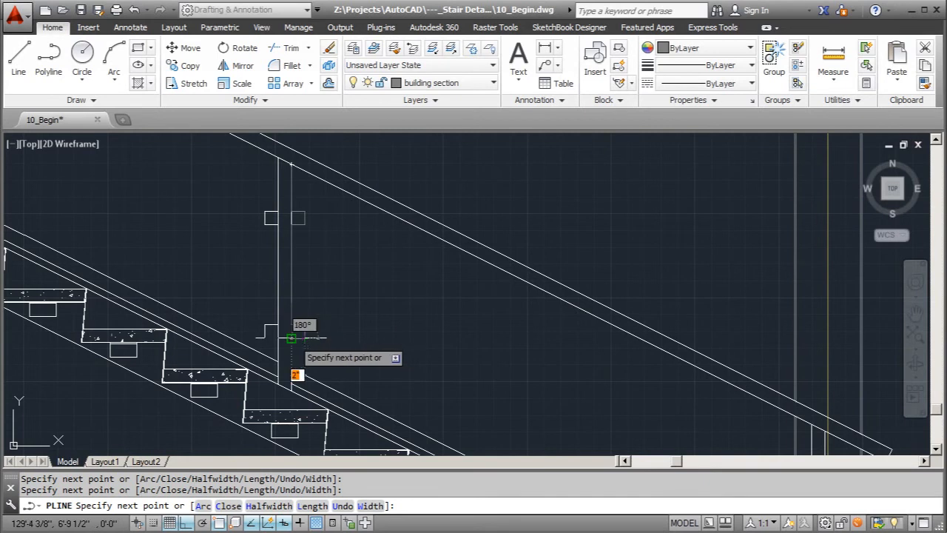
{"action": "scroll", "coordinate": [285, 330], "scroll_direction": "down", "scroll_amount": 3}
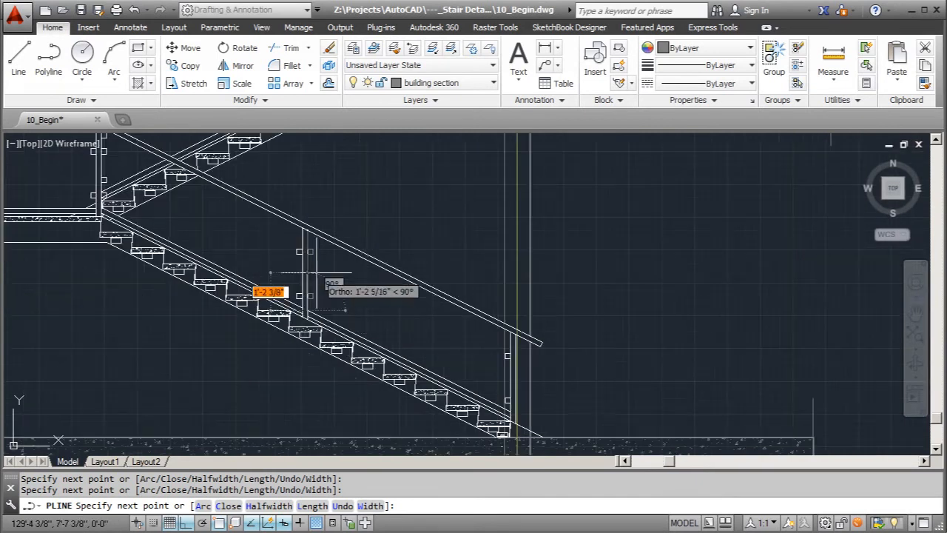
Continue the panel outline along the stringer line to the bottom post and around that post's lower bracket.
{"action": "scroll", "coordinate": [446, 368], "scroll_direction": "up", "scroll_amount": 8}
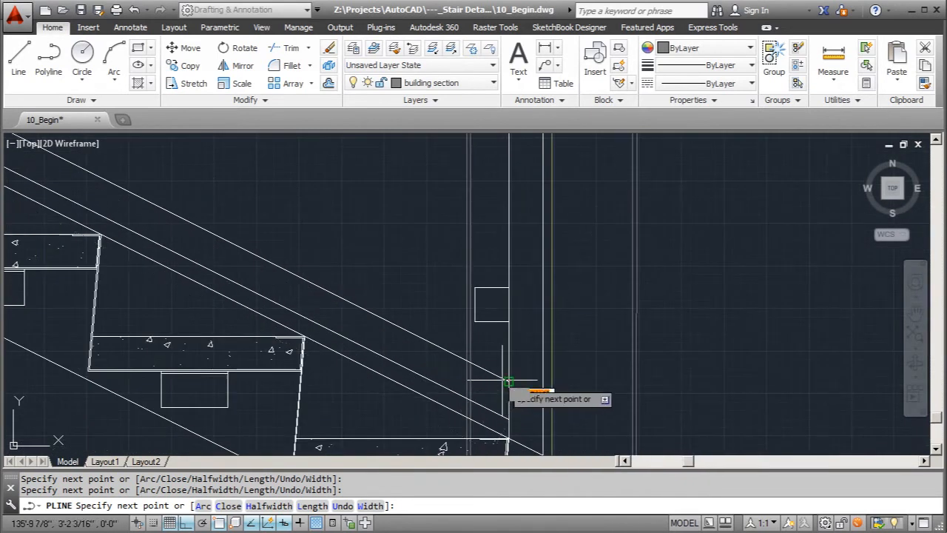
{"action": "left_click", "coordinate": [509, 381]}
{"action": "left_click", "coordinate": [509, 321]}
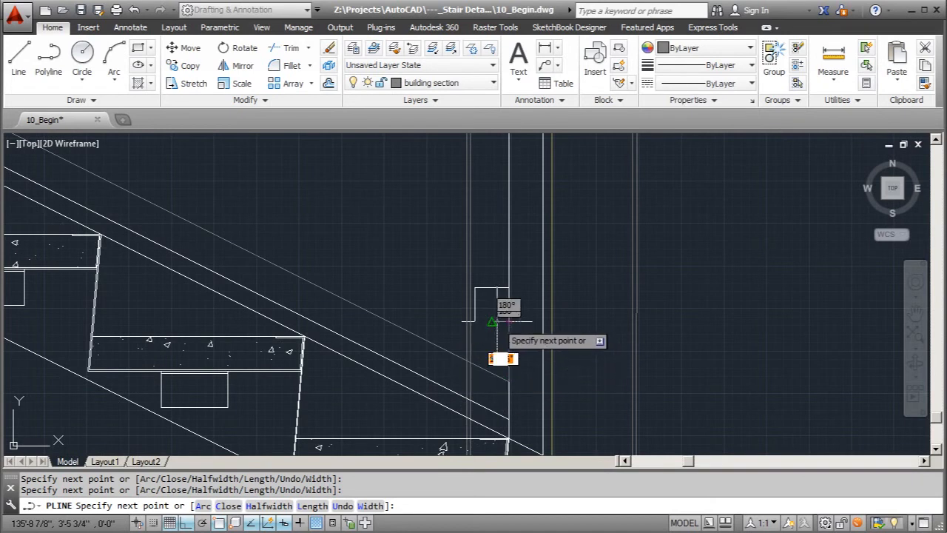
{"action": "left_click", "coordinate": [475, 321]}
{"action": "left_click", "coordinate": [476, 287]}
Run the panel outline around the bottom post's upper bracket, up to the handrail's underside and back to its start point.
{"action": "scroll", "coordinate": [514, 344], "scroll_direction": "down", "scroll_amount": 5}
{"action": "scroll", "coordinate": [513, 252], "scroll_direction": "up", "scroll_amount": 5}
{"action": "left_click", "coordinate": [516, 241]}
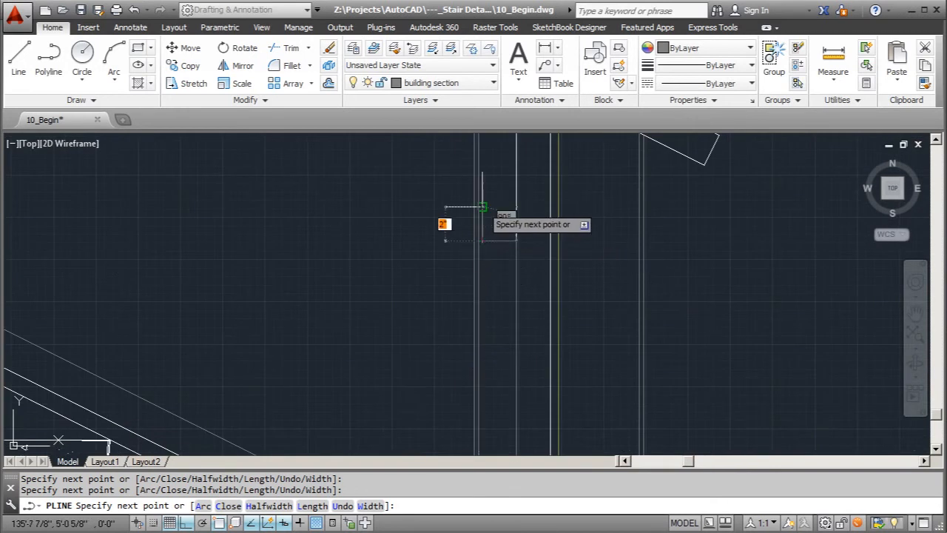
{"action": "scroll", "coordinate": [518, 212], "scroll_direction": "down", "scroll_amount": 5}
{"action": "scroll", "coordinate": [528, 240], "scroll_direction": "up", "scroll_amount": 5}
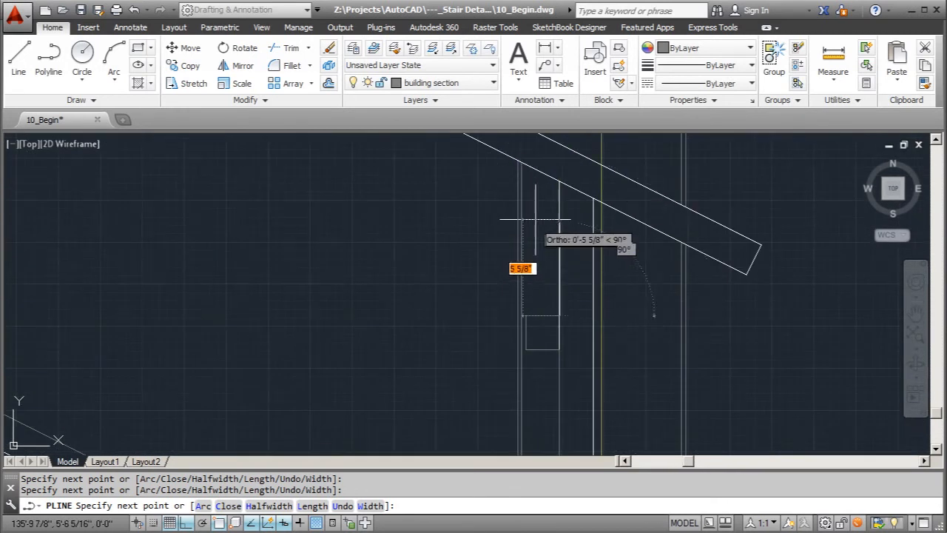
{"action": "scroll", "coordinate": [560, 214], "scroll_direction": "down", "scroll_amount": 5}
{"action": "scroll", "coordinate": [516, 293], "scroll_direction": "up", "scroll_amount": 5}
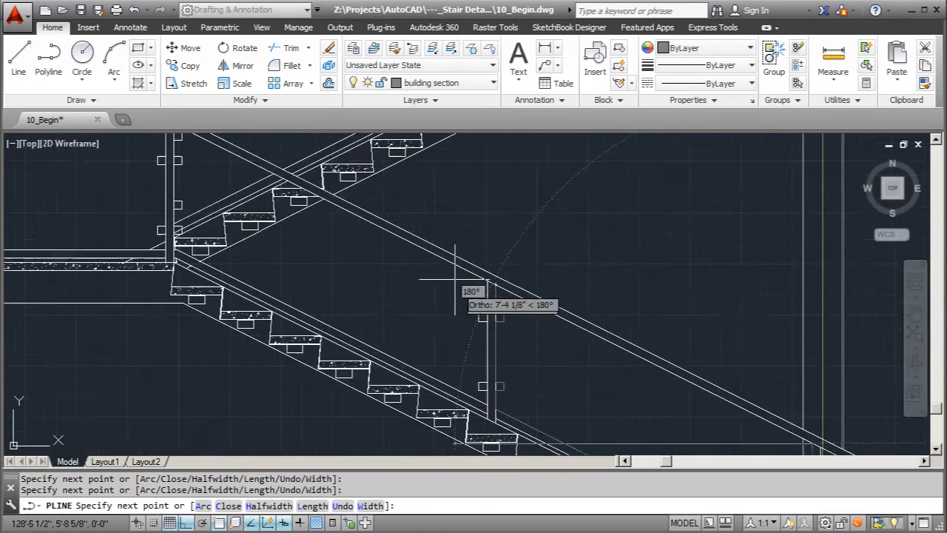
{"action": "left_click", "coordinate": [516, 293]}
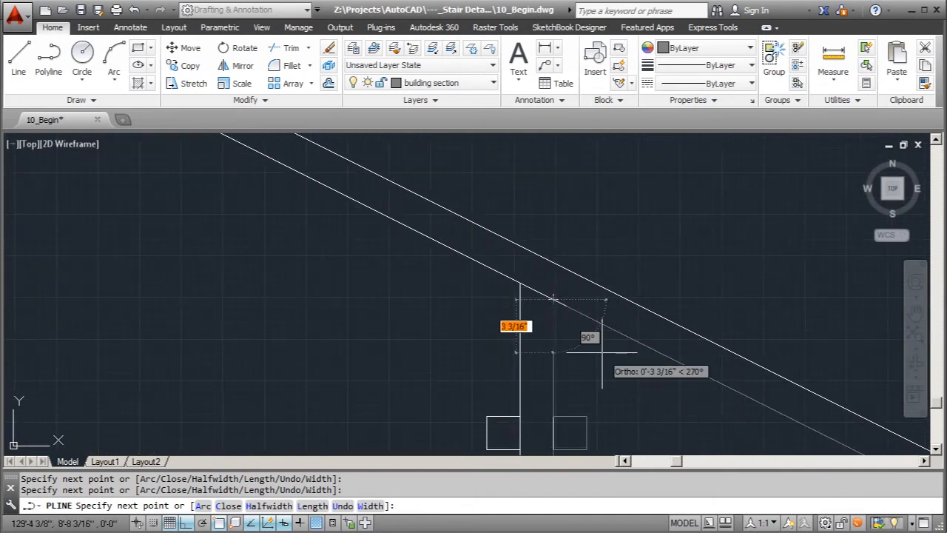
{"action": "key", "text": "Escape"}
Place the finished panel outline on layer 0.
{"action": "left_click", "coordinate": [601, 321]}
{"action": "scroll", "coordinate": [535, 267], "scroll_direction": "down", "scroll_amount": 3}
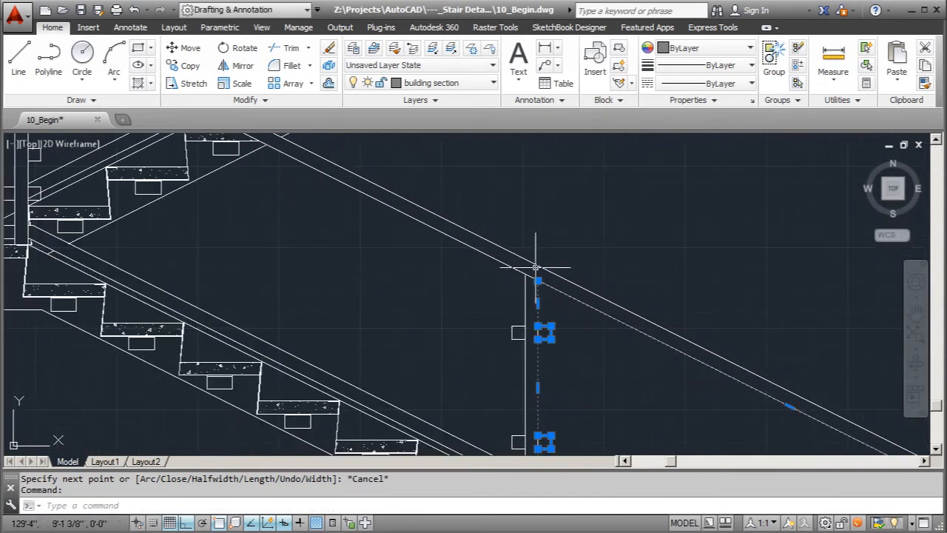
{"action": "left_click", "coordinate": [493, 84]}
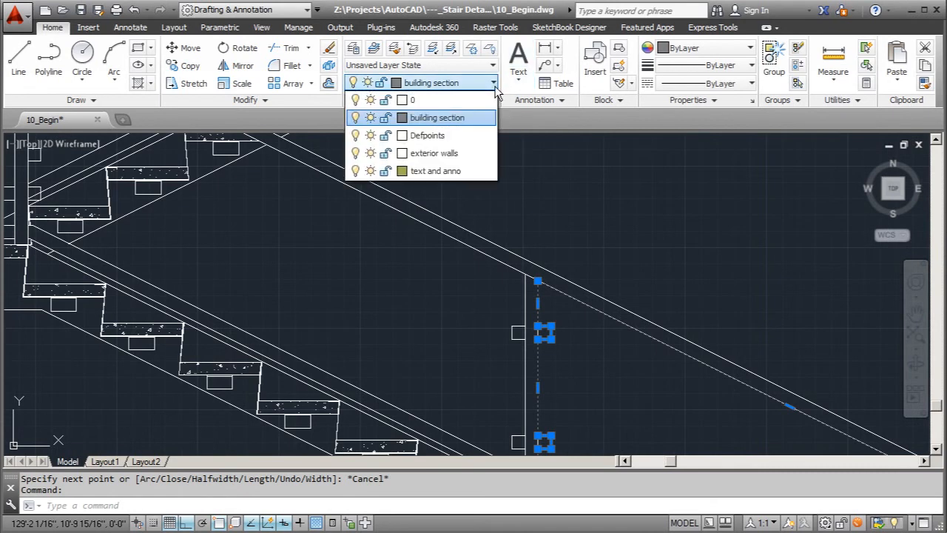
{"action": "left_click", "coordinate": [415, 100]}
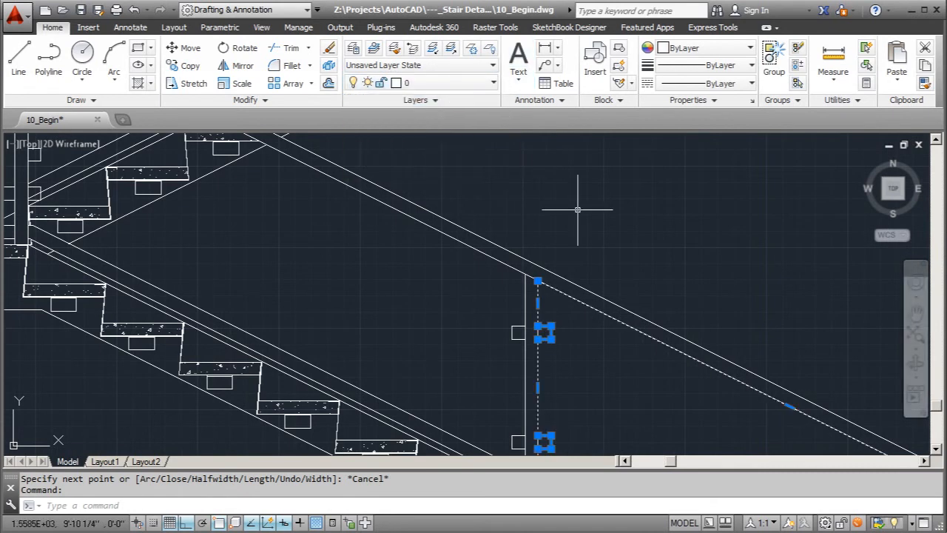
{"action": "key", "text": "Escape"}
Move the panel outline out of the stair into the empty space beyond the column.
{"action": "scroll", "coordinate": [447, 144], "scroll_direction": "down", "scroll_amount": 5}
{"action": "scroll", "coordinate": [444, 331], "scroll_direction": "up", "scroll_amount": 5}
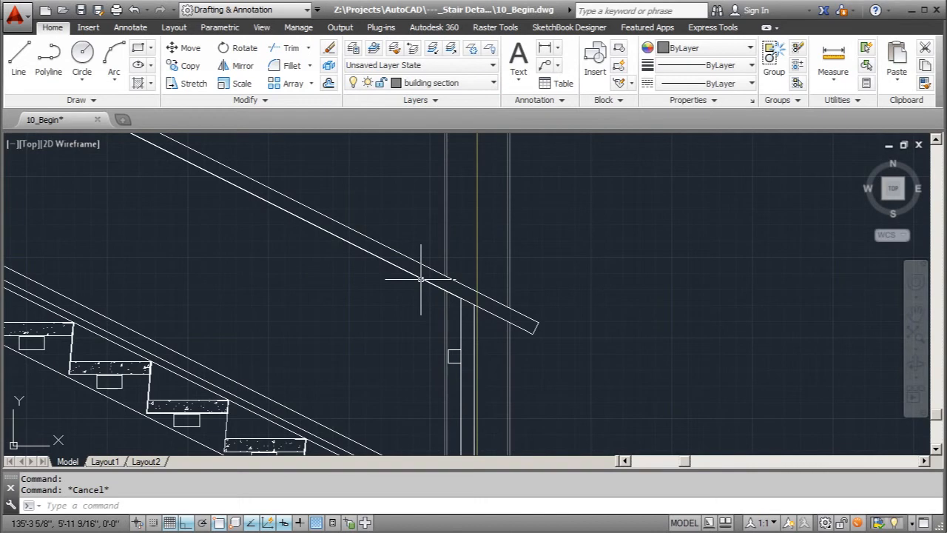
{"action": "left_click", "coordinate": [420, 280]}
{"action": "scroll", "coordinate": [414, 277], "scroll_direction": "down", "scroll_amount": 3}
{"action": "left_click", "coordinate": [186, 48]}
{"action": "left_click", "coordinate": [317, 273]}
{"action": "key", "text": "Escape"}
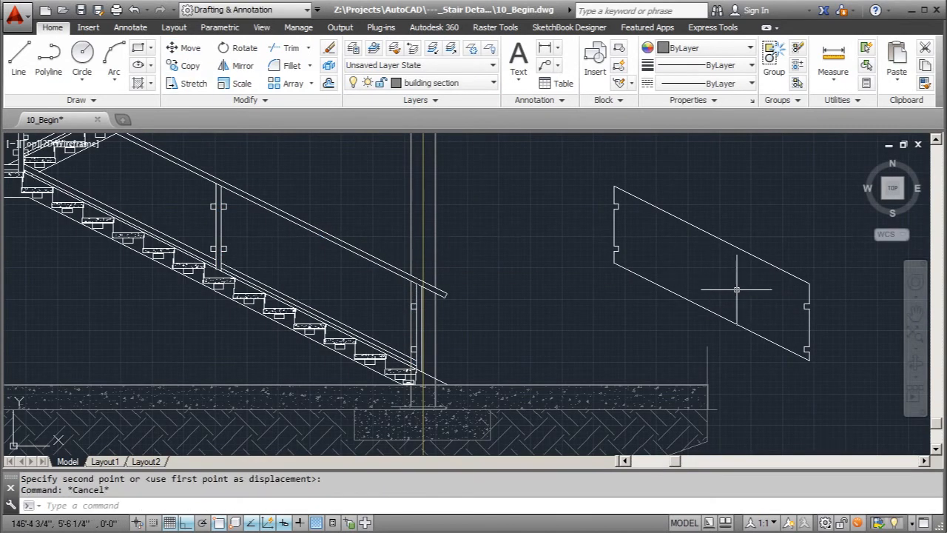
Choose DOTS as the hatch pattern for the panel and leave the hatch command without placing a hatch.
{"action": "type", "text": "hatch"}
{"action": "key", "text": "Return"}
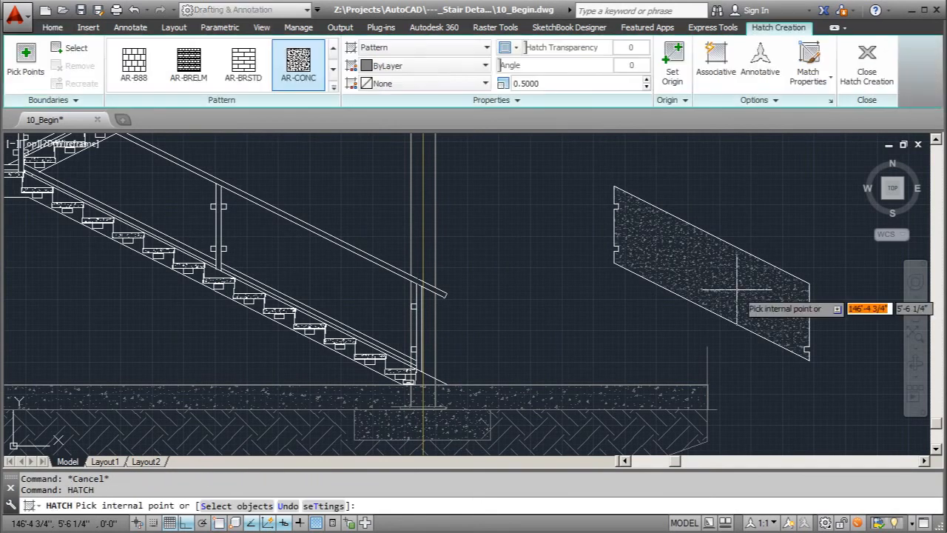
{"action": "left_click", "coordinate": [333, 74]}
{"action": "left_click", "coordinate": [334, 74]}
{"action": "left_click", "coordinate": [333, 74]}
{"action": "left_click", "coordinate": [334, 75]}
{"action": "left_click", "coordinate": [333, 74]}
{"action": "left_click", "coordinate": [333, 48]}
{"action": "left_click", "coordinate": [244, 63]}
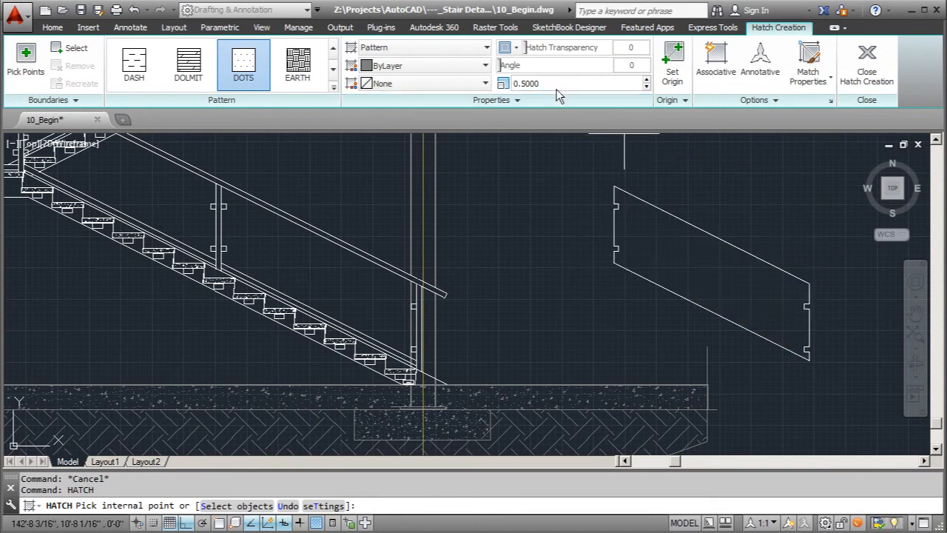
{"action": "key", "text": "Escape"}
{"action": "key", "text": "Escape"}
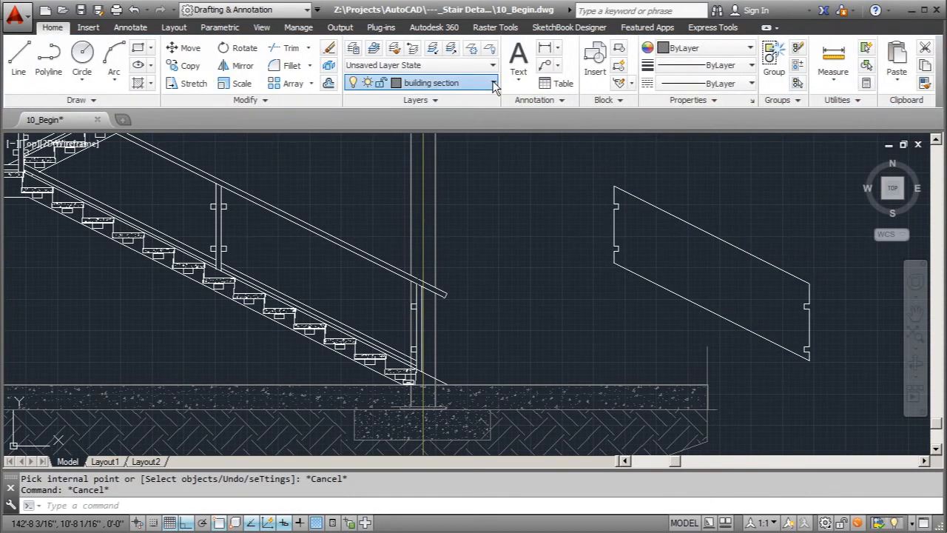
Make layer 0 current and hatch the separate panel outline with DOTS at scale 50.
{"action": "left_click", "coordinate": [493, 83]}
{"action": "left_click", "coordinate": [414, 99]}
{"action": "key", "text": "Escape"}
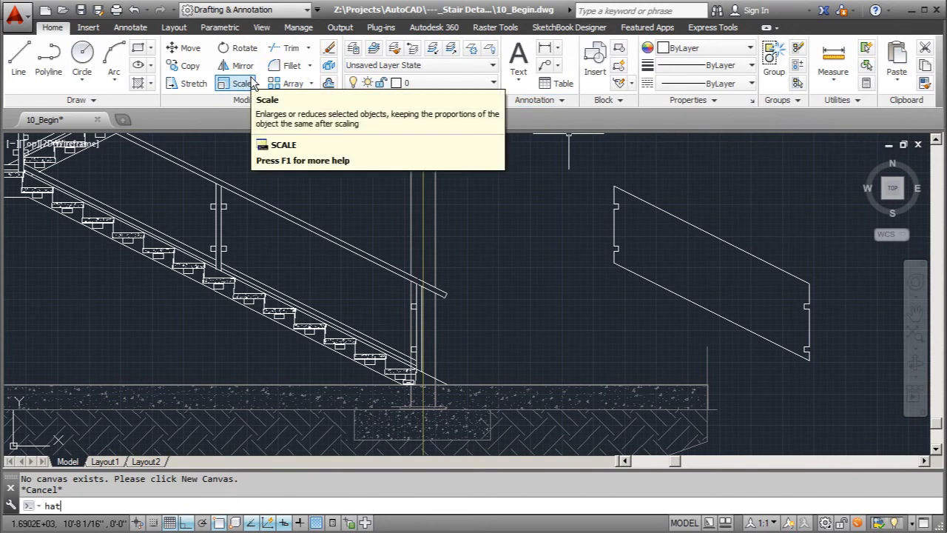
{"action": "key", "text": "Return"}
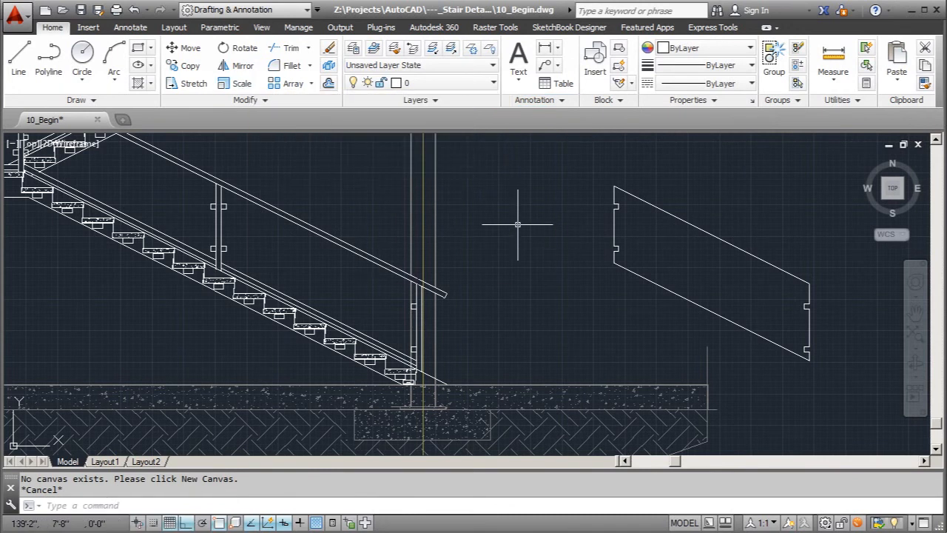
{"action": "type", "text": "hatch"}
{"action": "key", "text": "Return"}
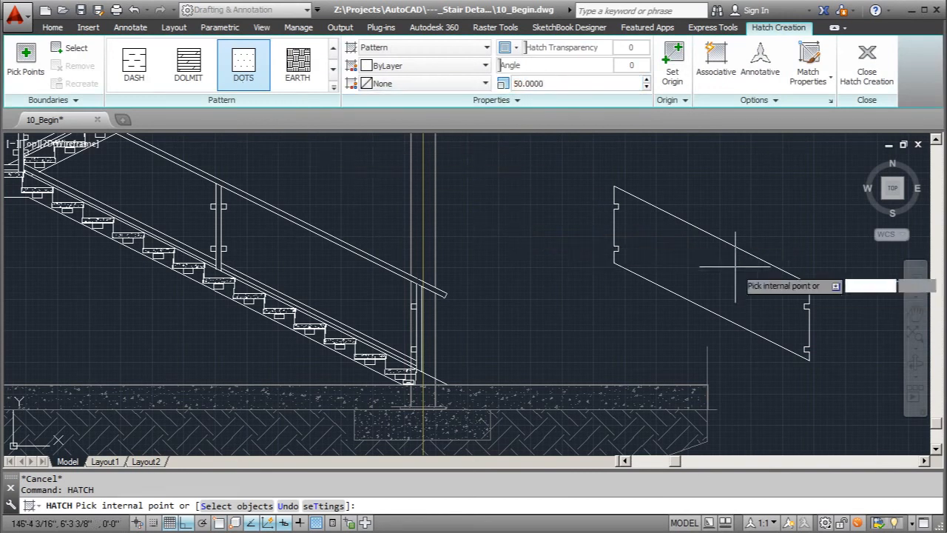
{"action": "left_click", "coordinate": [677, 277]}
{"action": "key", "text": "Escape"}
Move the panel outline and its hatch back between the lower flight's posts, aligning its upper corner with the middle post beneath the handrail.
{"action": "scroll", "coordinate": [650, 293], "scroll_direction": "down", "scroll_amount": 4}
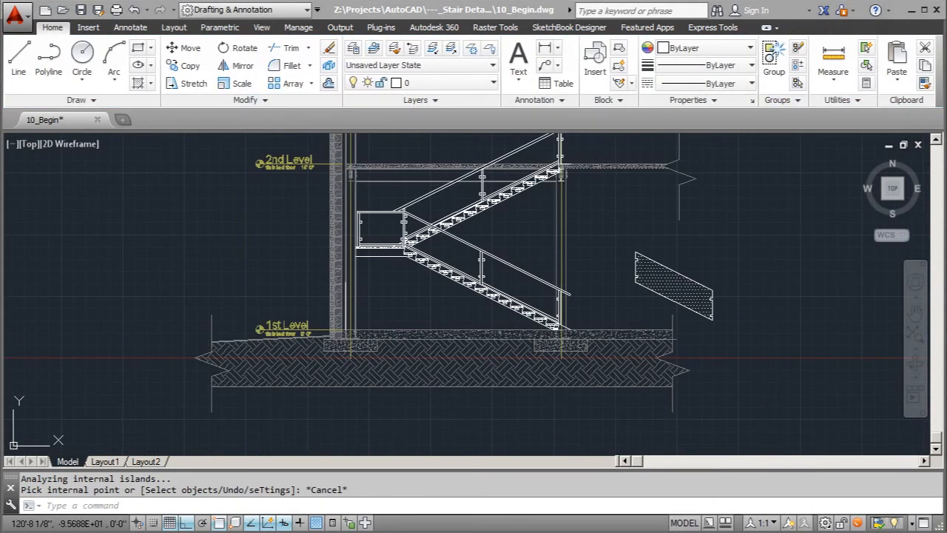
{"action": "left_click", "coordinate": [620, 220]}
{"action": "left_click", "coordinate": [740, 326]}
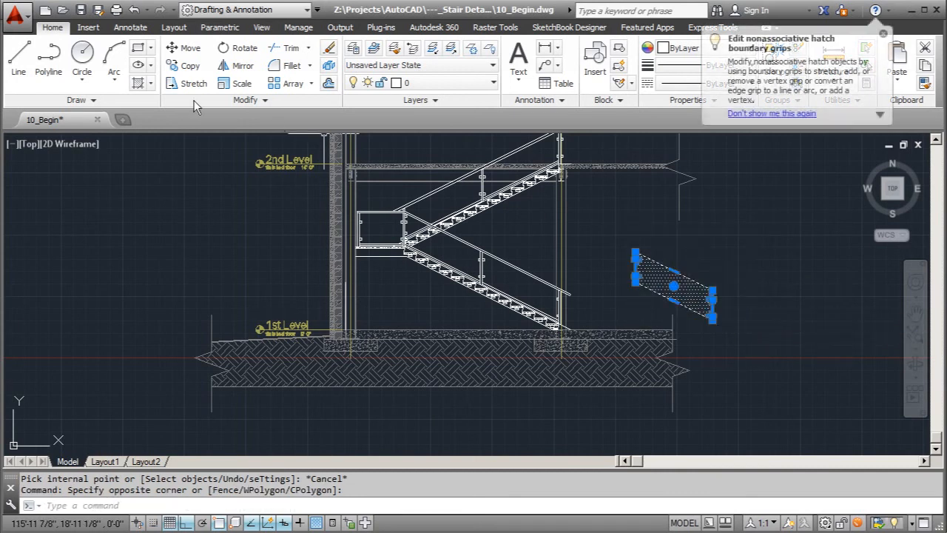
{"action": "left_click", "coordinate": [190, 47]}
{"action": "scroll", "coordinate": [560, 211], "scroll_direction": "up", "scroll_amount": 4}
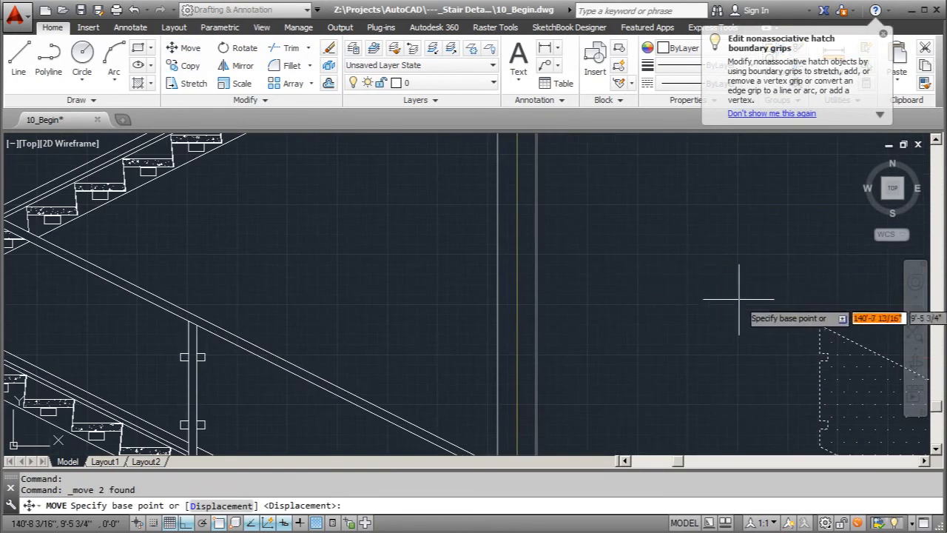
{"action": "left_click", "coordinate": [787, 326]}
{"action": "scroll", "coordinate": [787, 326], "scroll_direction": "down", "scroll_amount": 3}
{"action": "scroll", "coordinate": [465, 322], "scroll_direction": "up", "scroll_amount": 4}
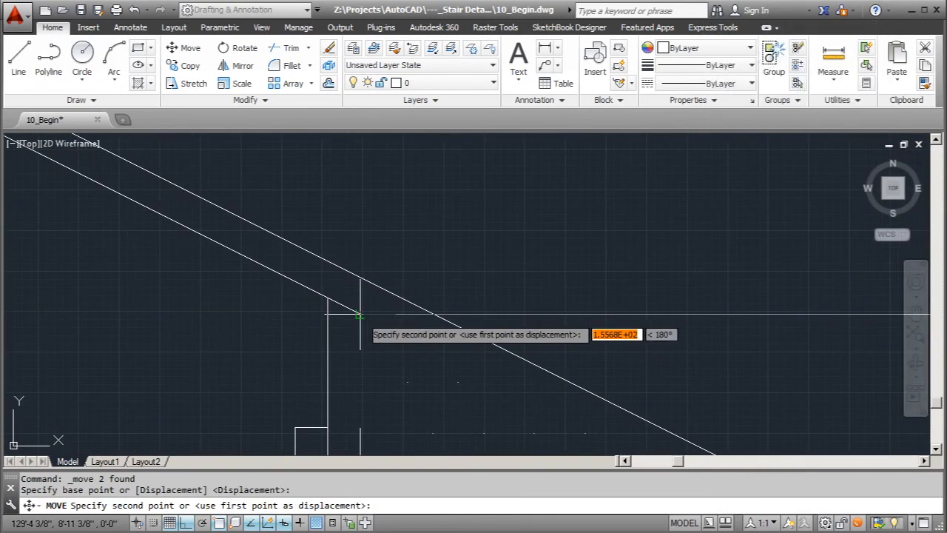
{"action": "left_click", "coordinate": [360, 317]}
Hatch the landing railing's infill panel with DOTS at scale 50.
{"action": "scroll", "coordinate": [339, 249], "scroll_direction": "down", "scroll_amount": 3}
{"action": "scroll", "coordinate": [459, 326], "scroll_direction": "up", "scroll_amount": 1}
{"action": "scroll", "coordinate": [473, 318], "scroll_direction": "down", "scroll_amount": 3}
{"action": "scroll", "coordinate": [450, 296], "scroll_direction": "up", "scroll_amount": 2}
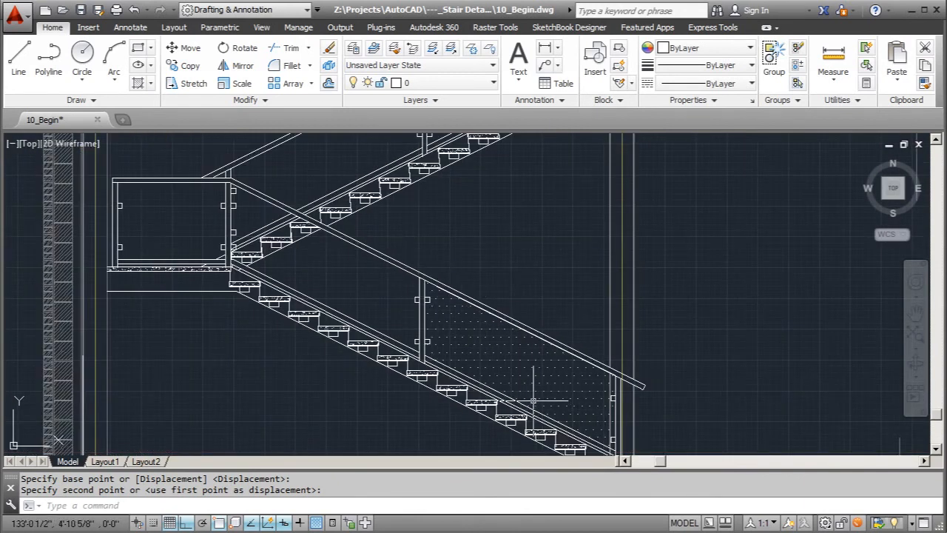
{"action": "scroll", "coordinate": [480, 376], "scroll_direction": "down", "scroll_amount": 2}
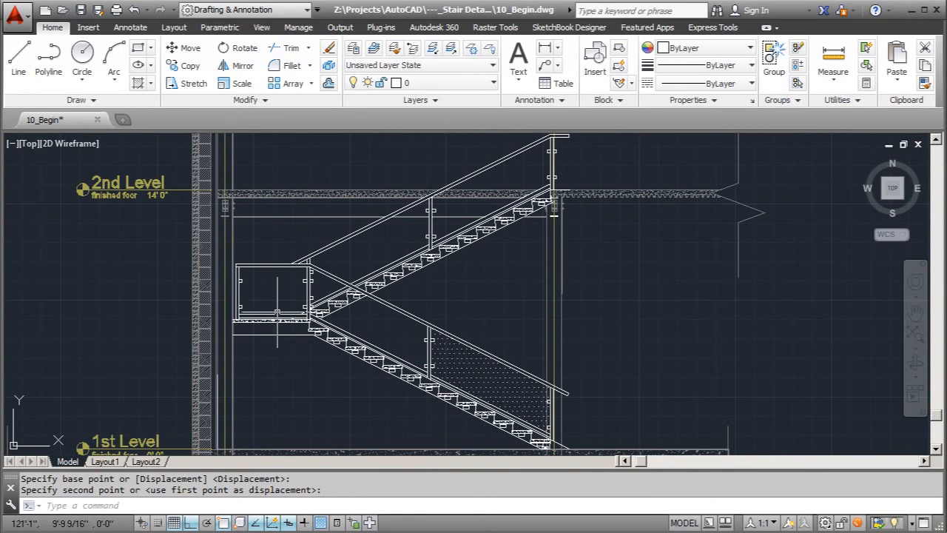
{"action": "type", "text": "hatch"}
{"action": "key", "text": "Return"}
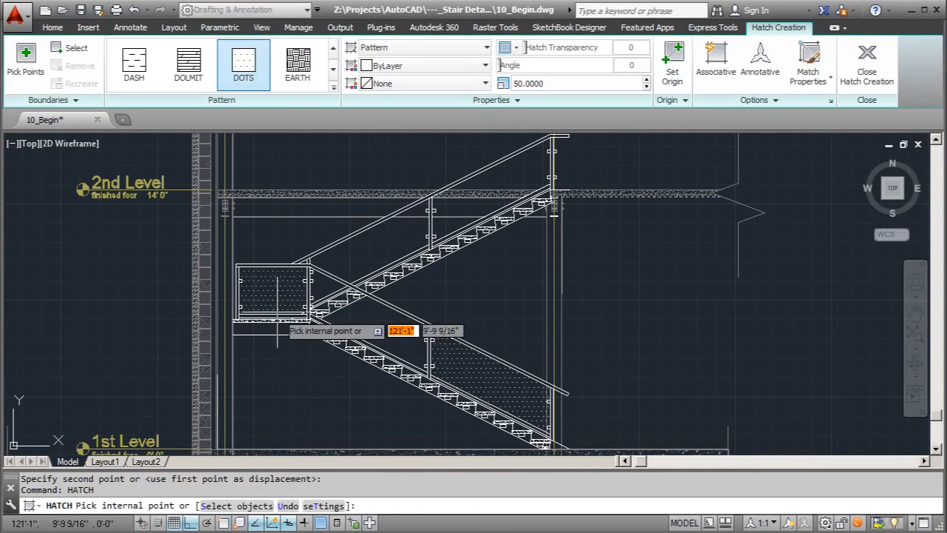
{"action": "left_click", "coordinate": [292, 300]}
{"action": "key", "text": "Escape"}
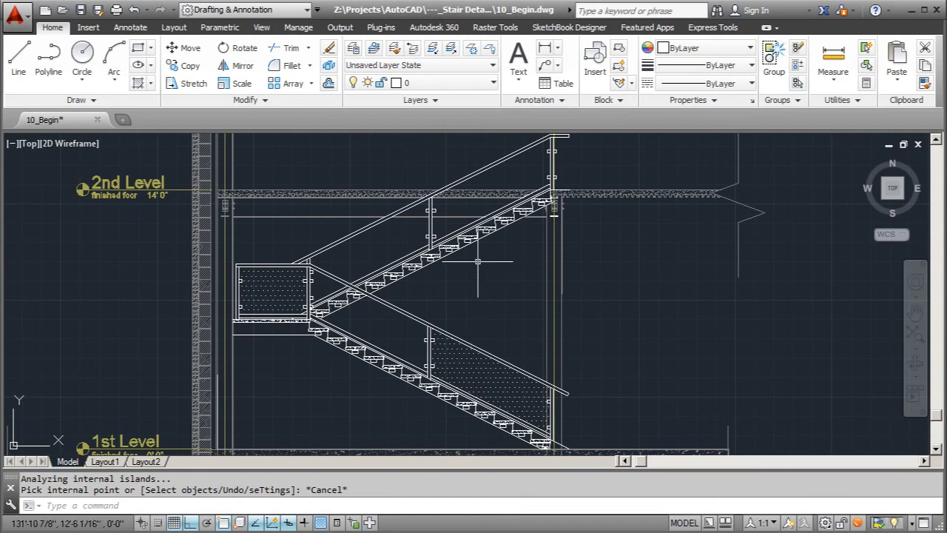
{"action": "scroll", "coordinate": [491, 198], "scroll_direction": "up", "scroll_amount": 8}
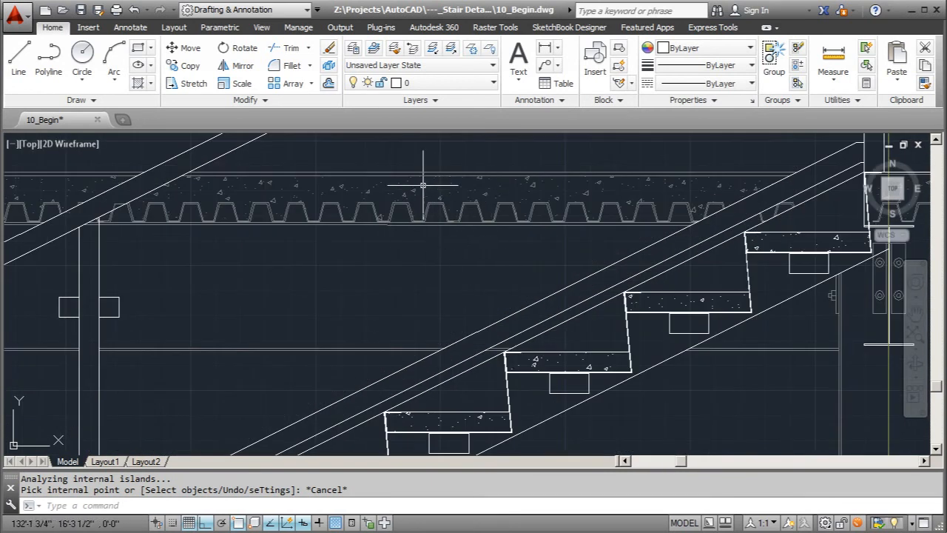
{"action": "scroll", "coordinate": [528, 175], "scroll_direction": "down", "scroll_amount": 6}
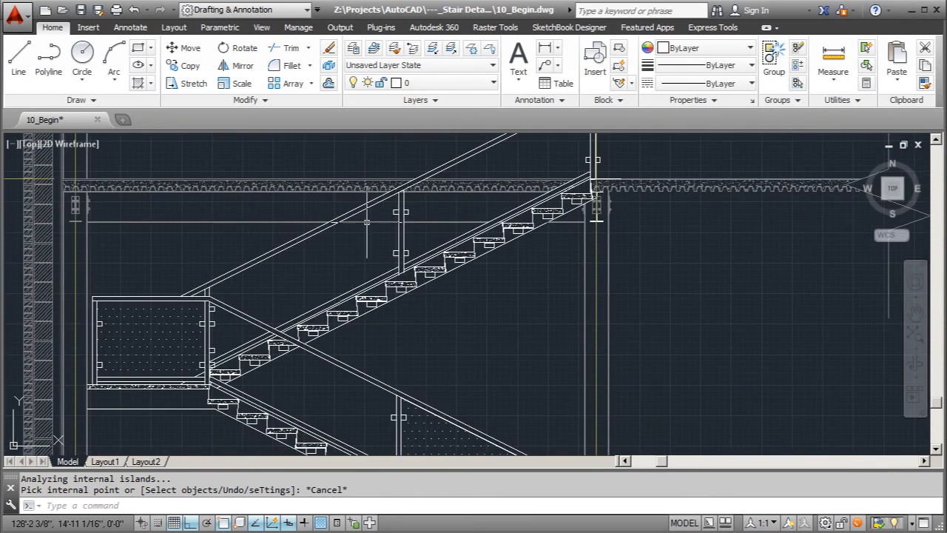
{"action": "scroll", "coordinate": [339, 244], "scroll_direction": "down", "scroll_amount": 2}
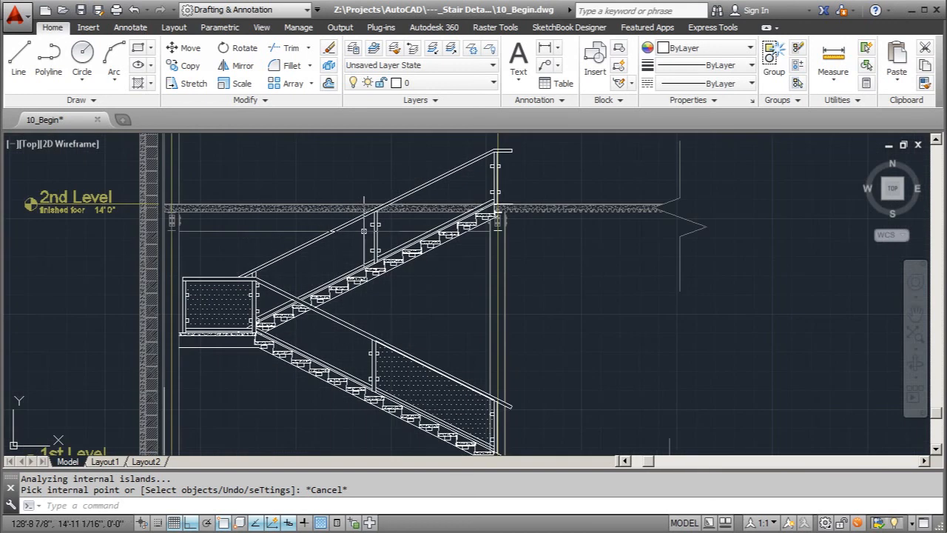
{"action": "scroll", "coordinate": [366, 272], "scroll_direction": "down", "scroll_amount": 1}
{"action": "scroll", "coordinate": [348, 340], "scroll_direction": "up", "scroll_amount": 3}
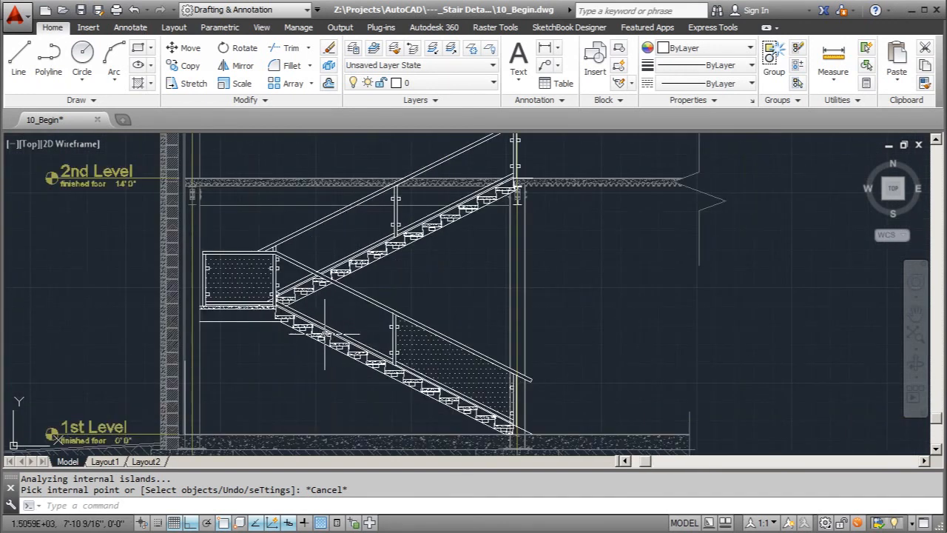
{"action": "scroll", "coordinate": [383, 361], "scroll_direction": "down", "scroll_amount": 2}
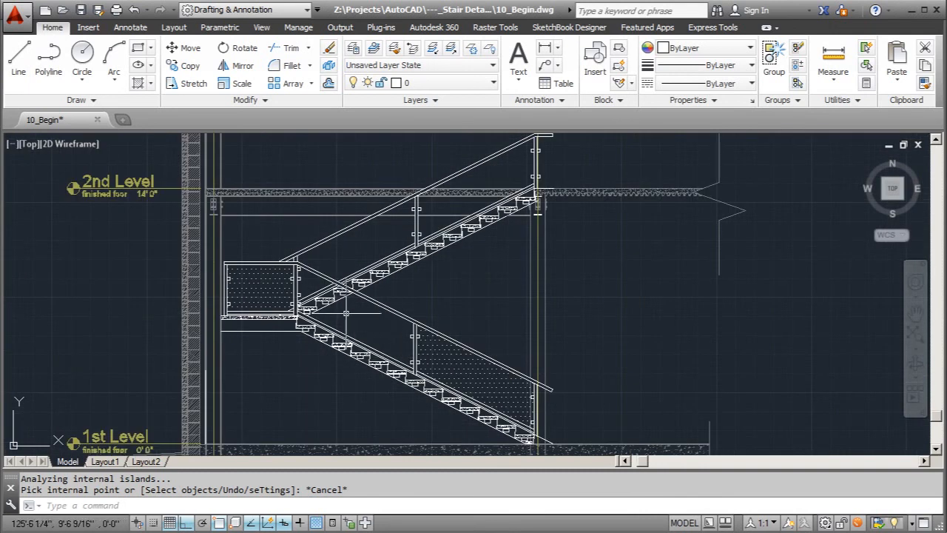